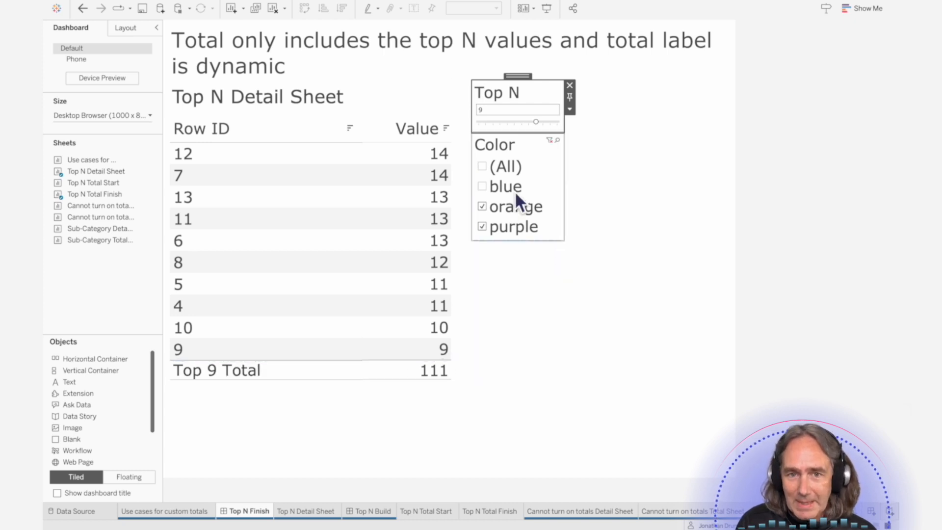
- Toggle the Color filter values on the dashboard to test the dynamic top N total, ending with all colours selected
{"action": "left_click", "coordinate": [487, 208]}
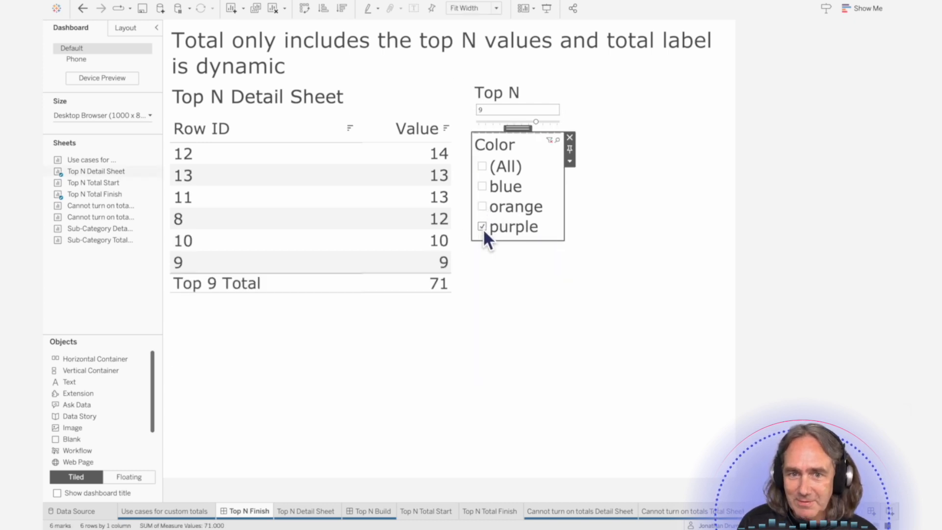
{"action": "left_click", "coordinate": [483, 228]}
{"action": "left_click", "coordinate": [483, 226]}
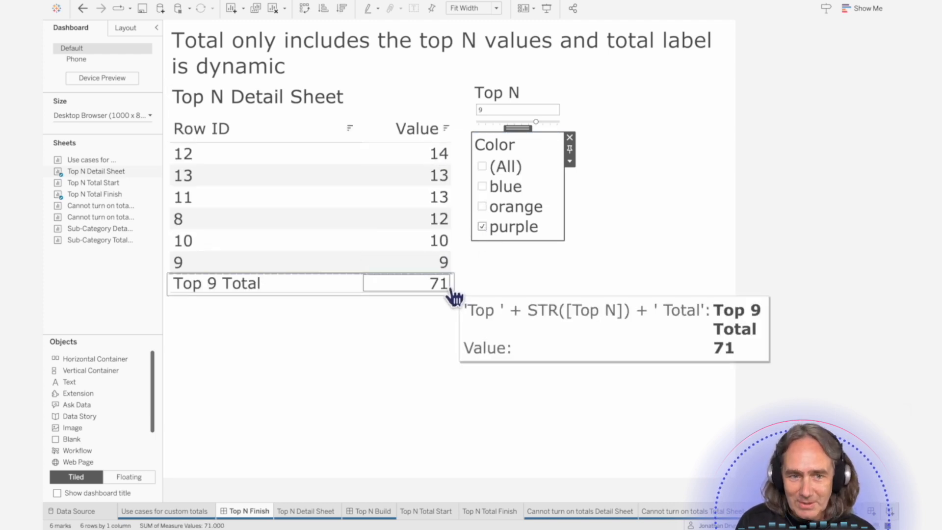
{"action": "left_click", "coordinate": [483, 206]}
{"action": "left_click", "coordinate": [487, 189]}
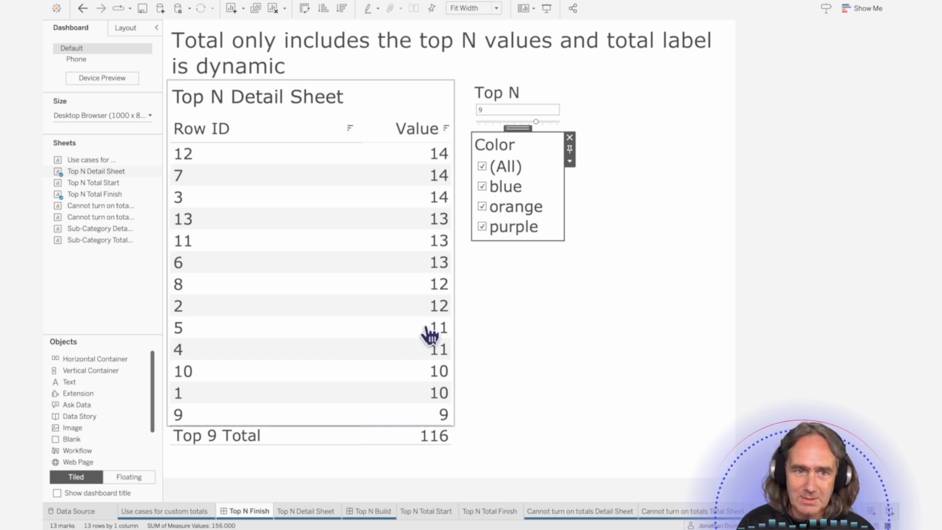
- Duplicate the Top N Detail Sheet worksheet
{"action": "left_click", "coordinate": [316, 520]}
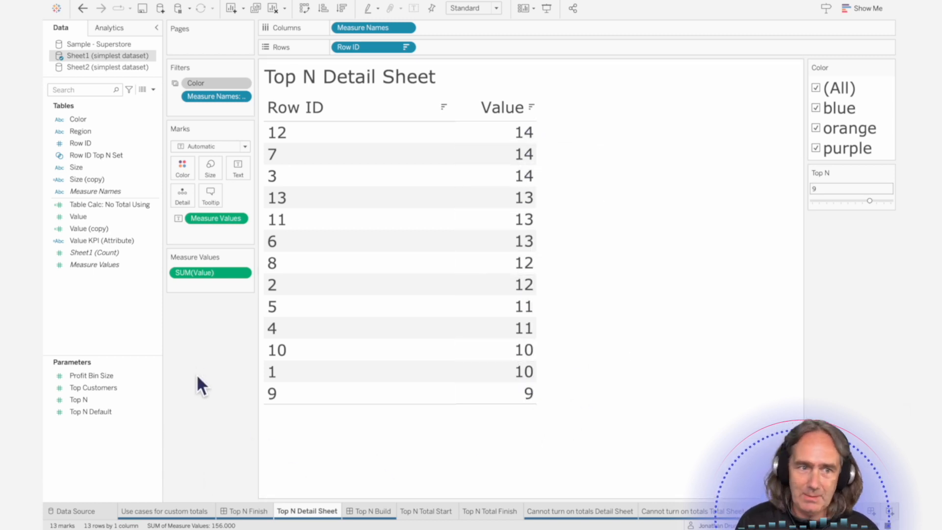
{"action": "left_click", "coordinate": [94, 121]}
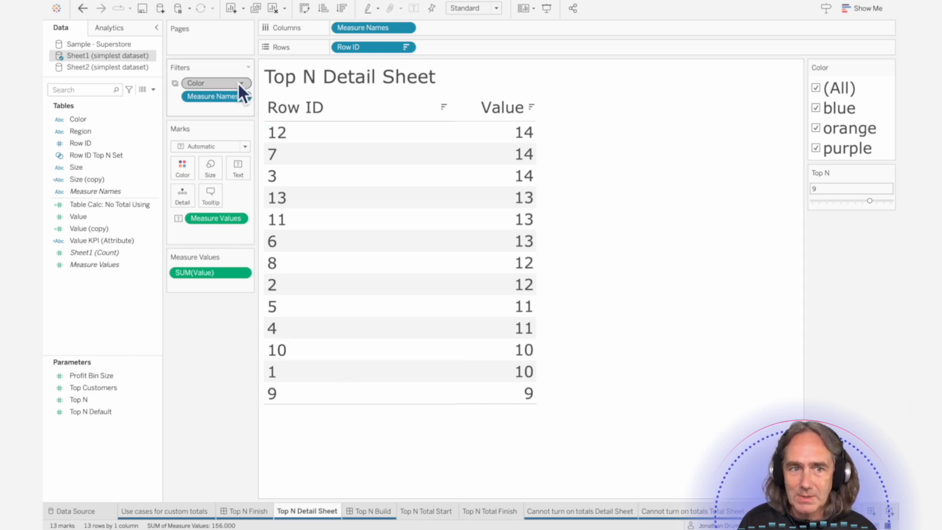
{"action": "mouse_move", "coordinate": [239, 85]}
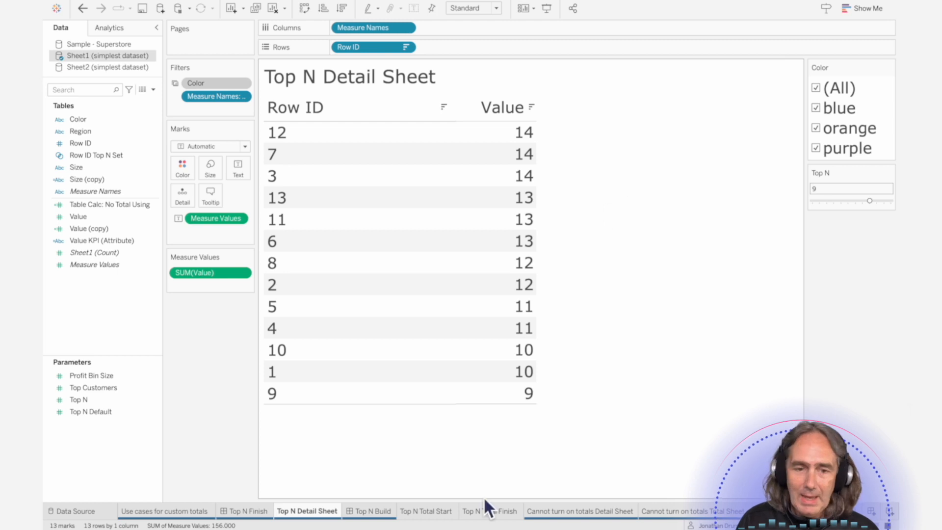
{"action": "right_click", "coordinate": [313, 514]}
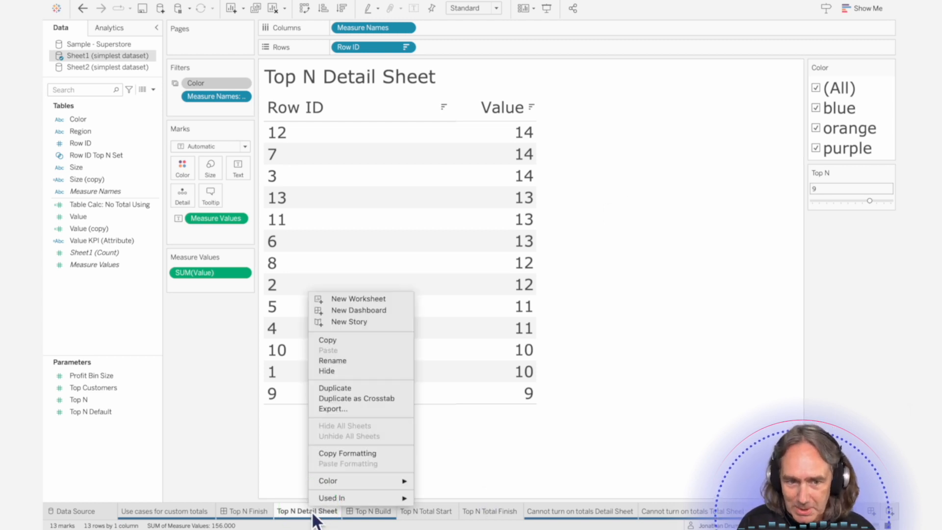
{"action": "left_click", "coordinate": [342, 387]}
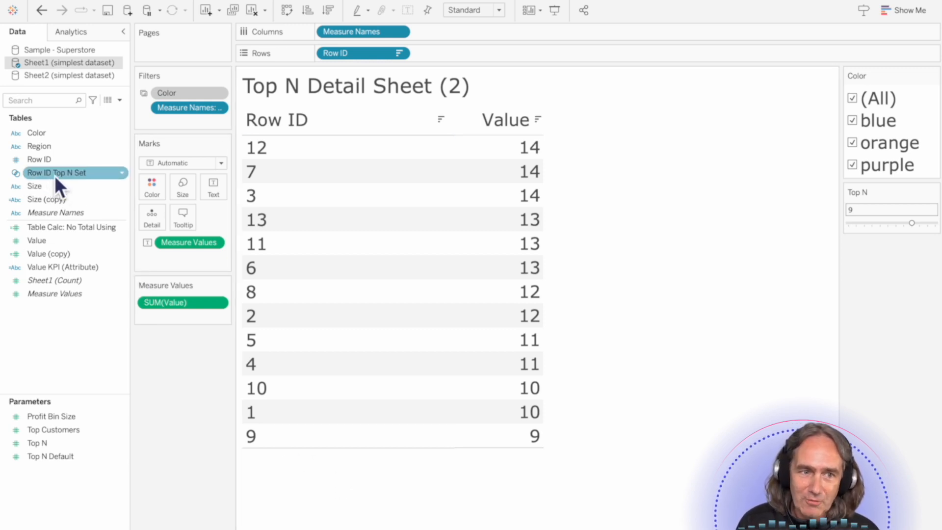
- Add the Row ID Top N Set as a filter on the duplicate and set the Top N parameter to 6
{"action": "left_click_drag", "start_coordinate": [50, 176], "coordinate": [176, 127]}
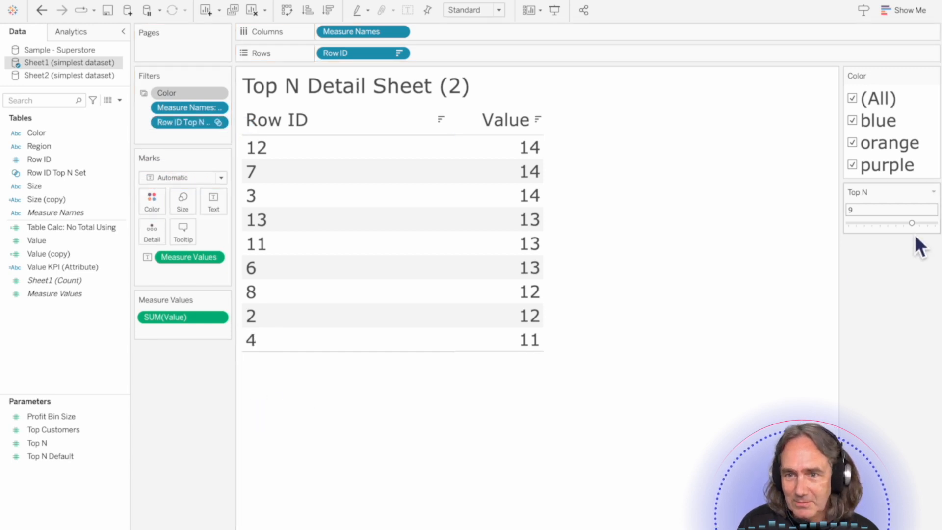
{"action": "left_click_drag", "start_coordinate": [914, 223], "coordinate": [889, 222]}
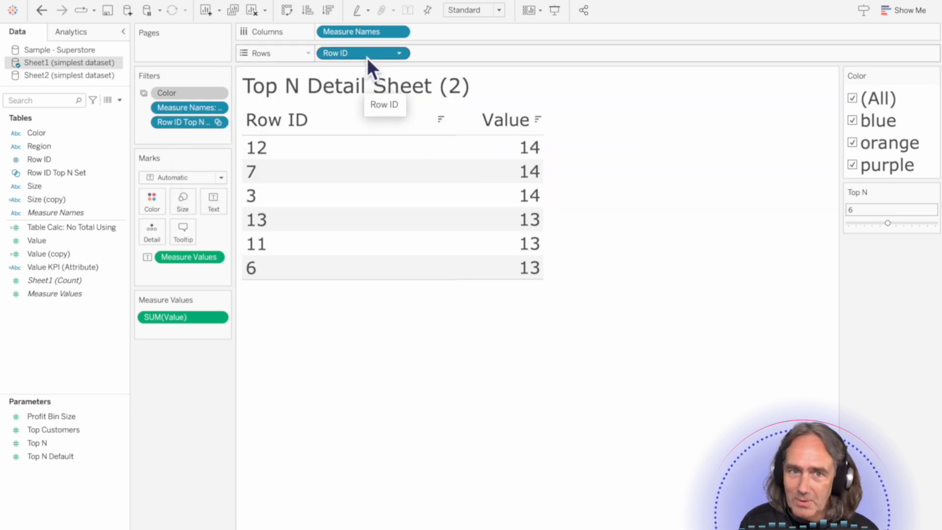
- Replace Row ID on Rows with an ad hoc calculation 'Top ' + STR([Top N]) + ' Total'
{"action": "left_click_drag", "start_coordinate": [367, 57], "coordinate": [86, 375]}
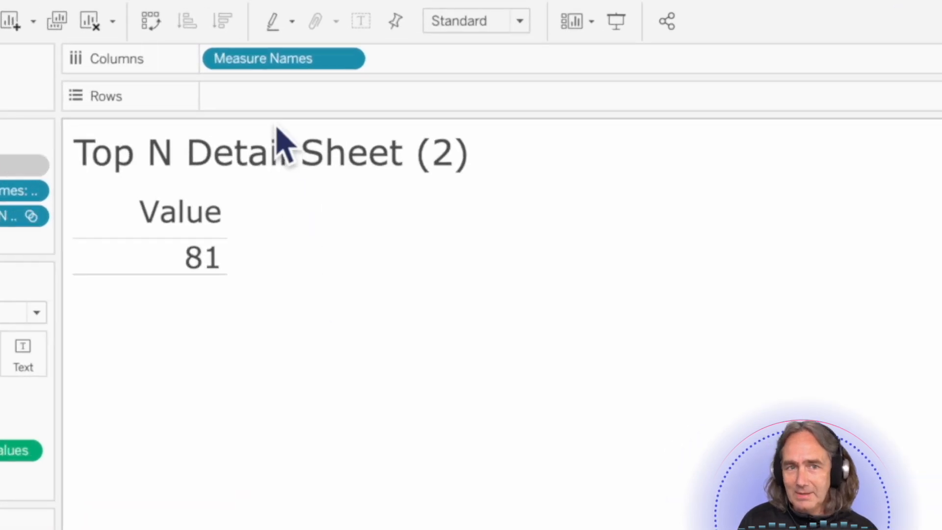
{"action": "double_click", "coordinate": [280, 102]}
{"action": "type", "text": "'Top ' + STR("}
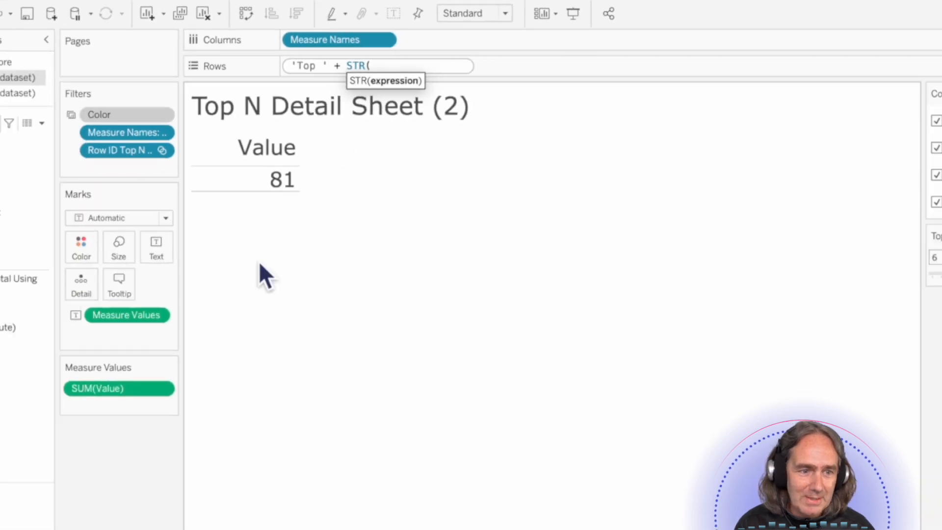
{"action": "left_click_drag", "start_coordinate": [44, 443], "coordinate": [405, 54]}
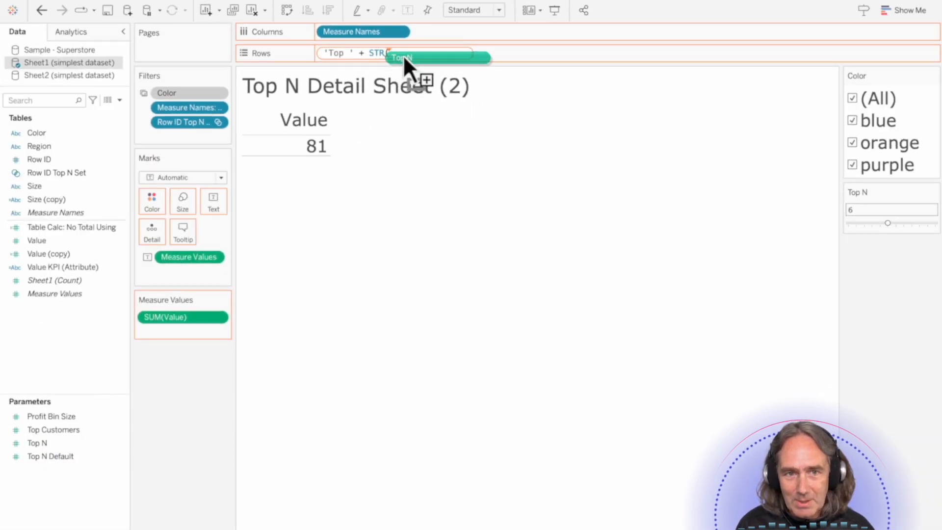
{"action": "type", "text": ")"}
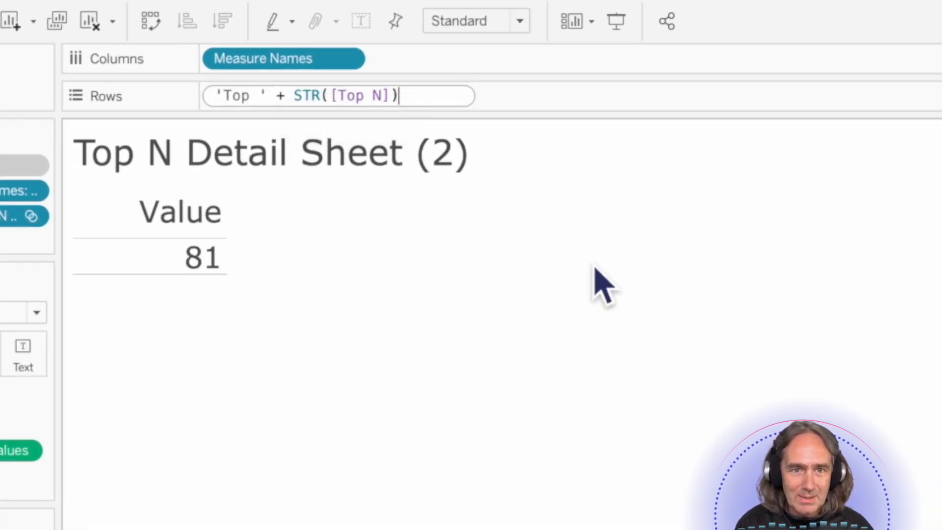
{"action": "type", "text": " + ' "}
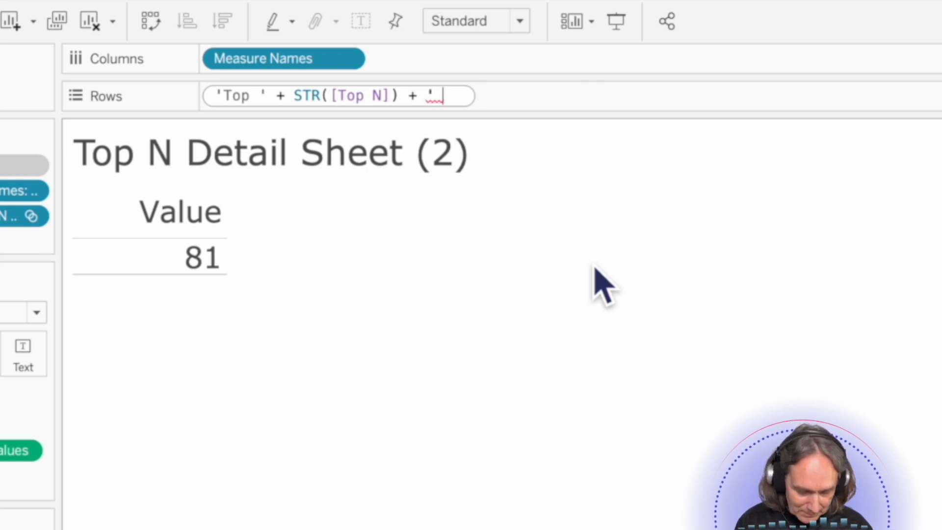
{"action": "type", "text": "Total'"}
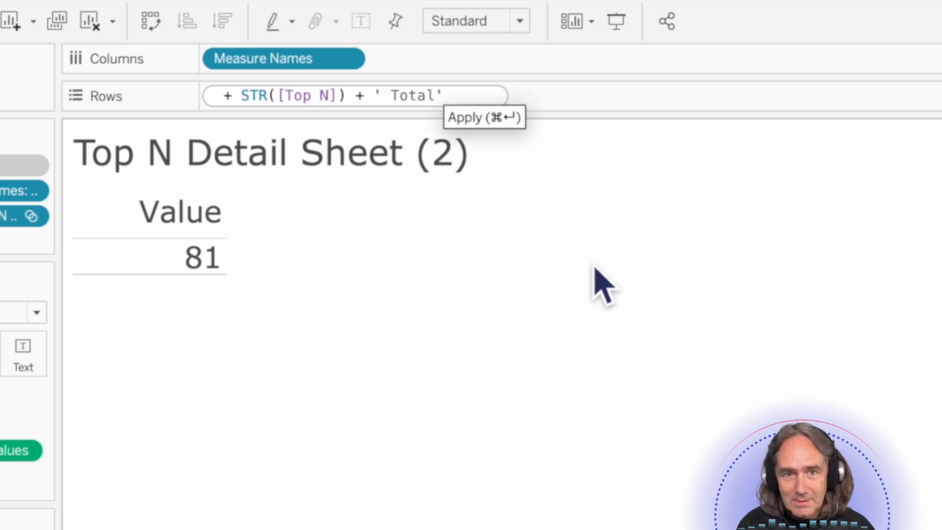
{"action": "key", "text": "super+Return"}
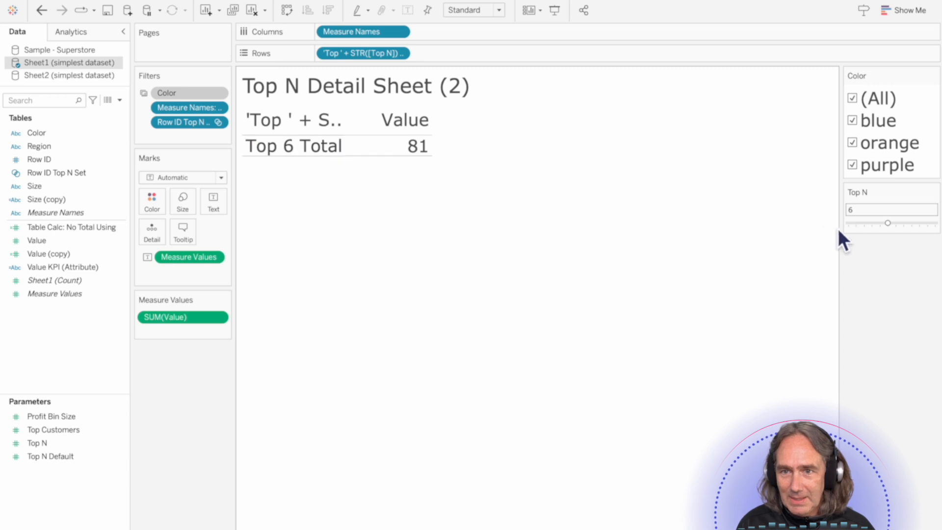
- Set Top N to 4 and rename the duplicate sheet Top N Title Sheet
{"action": "left_click", "coordinate": [886, 225]}
{"action": "left_click_drag", "start_coordinate": [880, 225], "coordinate": [871, 225]}
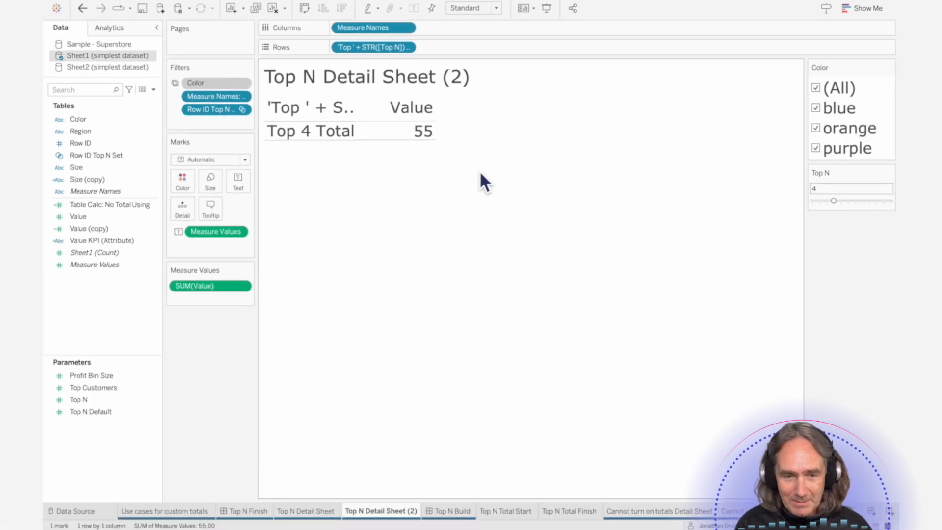
{"action": "double_click", "coordinate": [375, 511]}
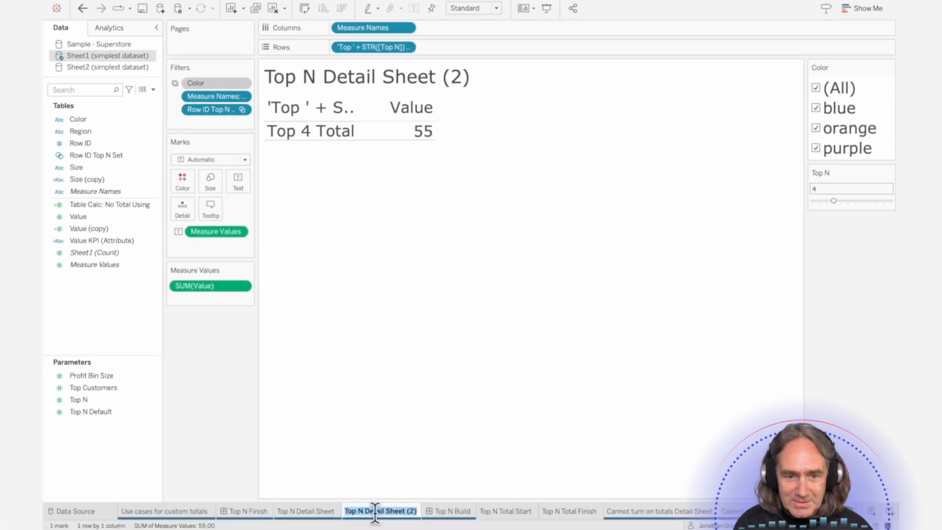
{"action": "type", "text": "Top N Total"}
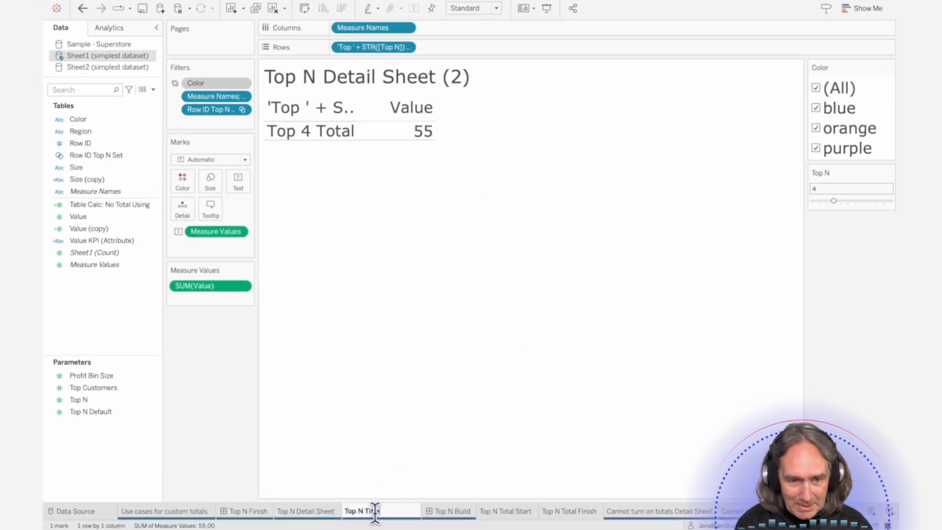
{"action": "type", "text": " Sheet"}
{"action": "key", "text": "Return"}
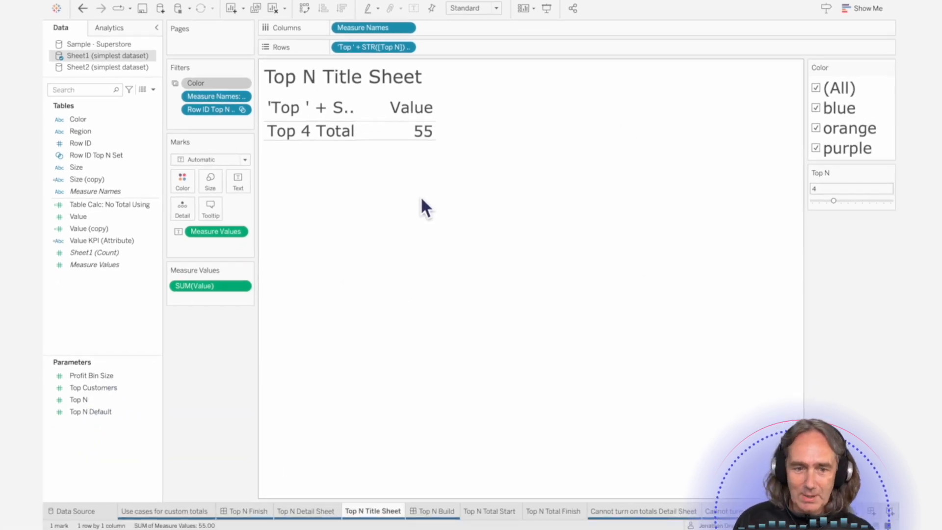
- On the Top N Build dashboard, place the Top N Title Sheet below the detail table inside the Top N Detail and Total Sheets container
{"action": "left_click", "coordinate": [448, 512]}
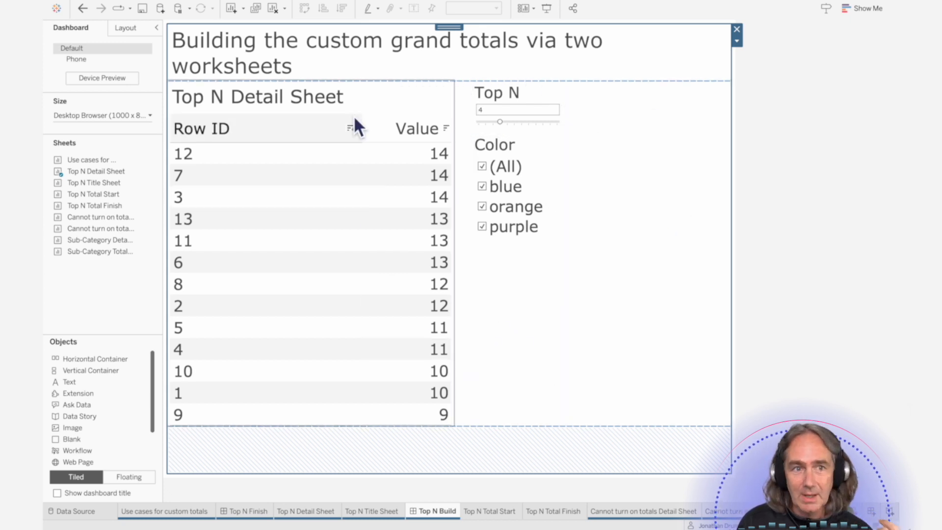
{"action": "left_click", "coordinate": [127, 28]}
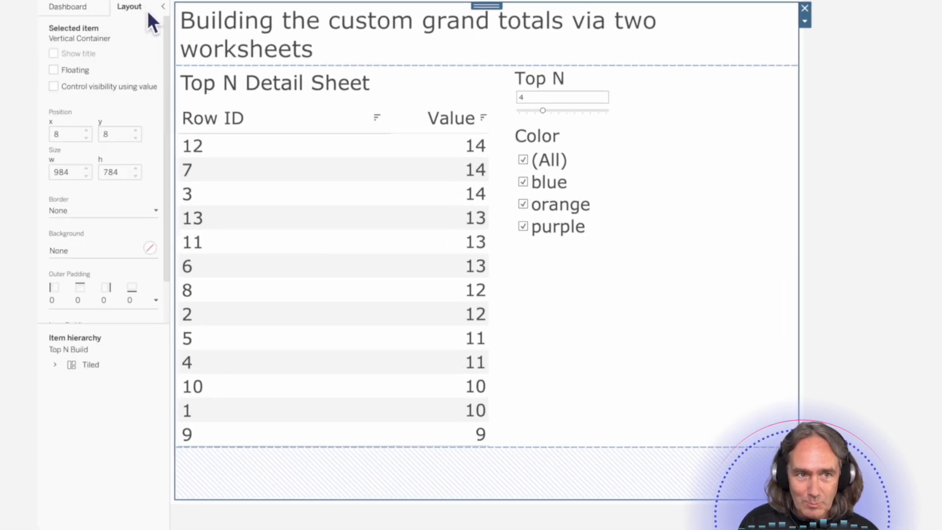
{"action": "left_click", "coordinate": [56, 364]}
{"action": "left_click", "coordinate": [68, 379]}
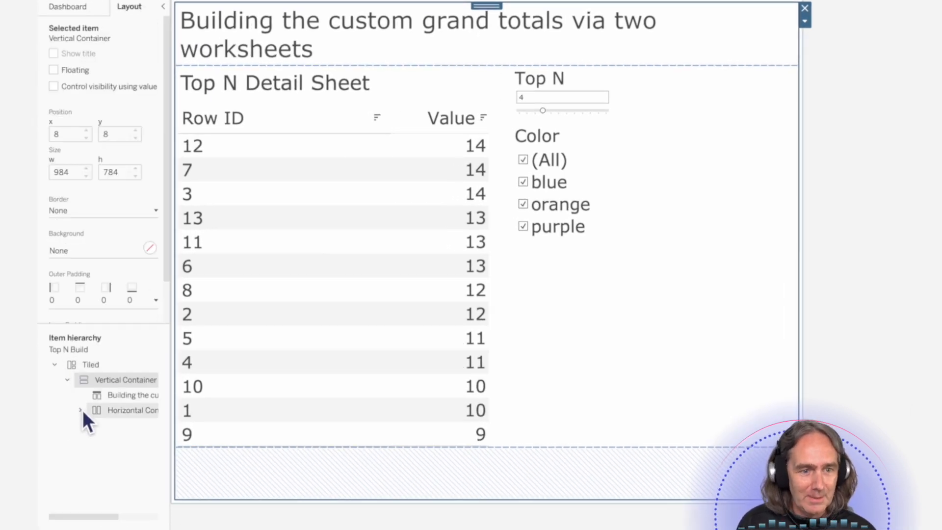
{"action": "left_click", "coordinate": [81, 410]}
{"action": "left_click_drag", "start_coordinate": [172, 423], "coordinate": [232, 418]}
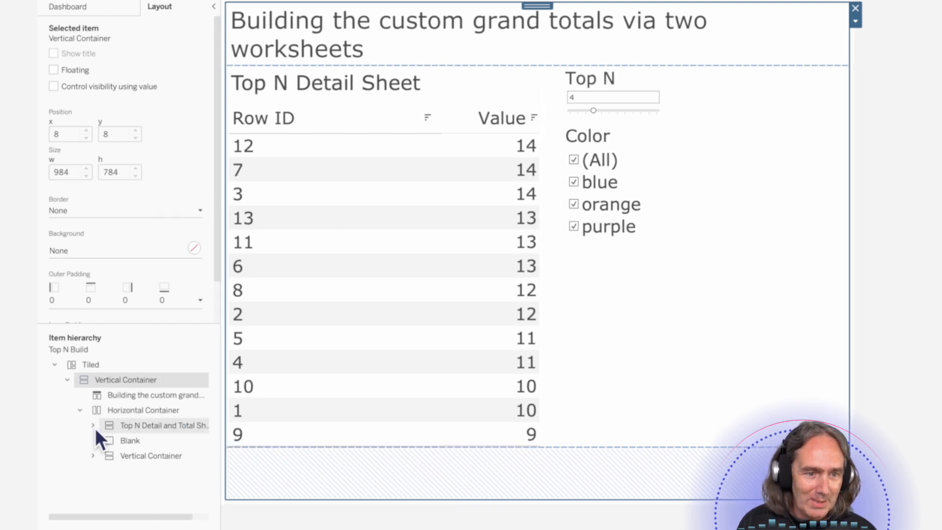
{"action": "left_click", "coordinate": [94, 425]}
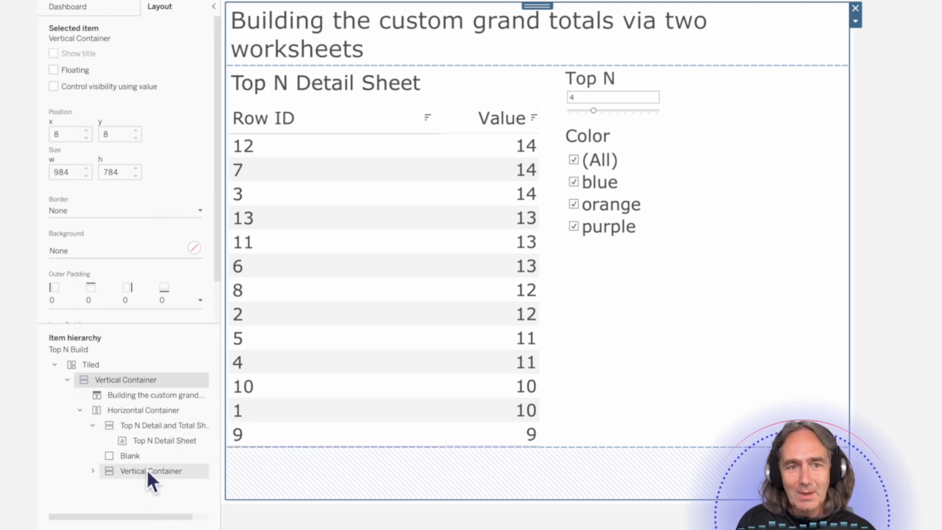
{"action": "left_click", "coordinate": [171, 426]}
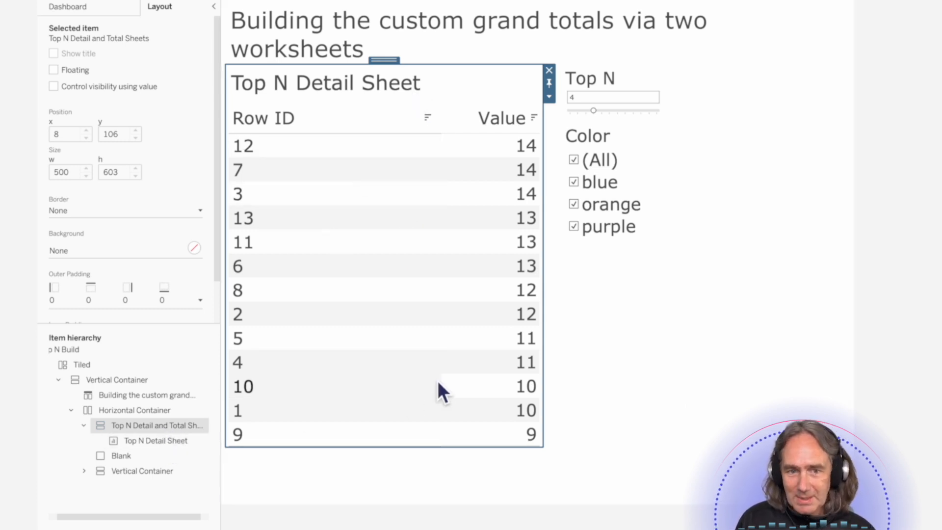
{"action": "left_click", "coordinate": [101, 9]}
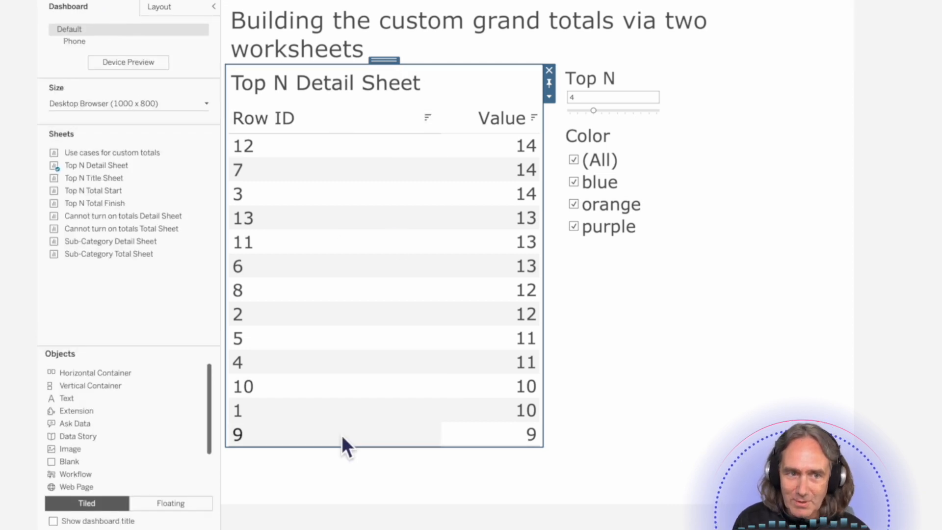
{"action": "left_click_drag", "start_coordinate": [106, 177], "coordinate": [422, 434]}
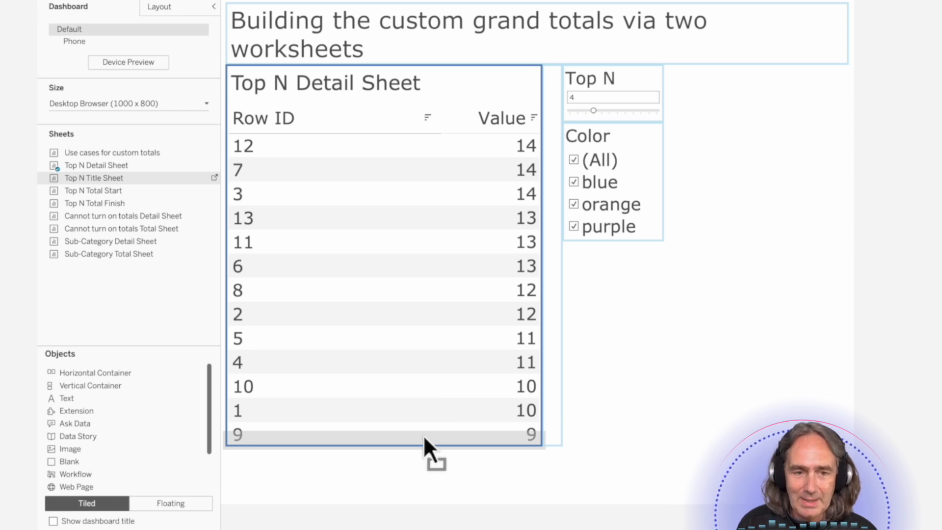
{"action": "left_click_drag", "start_coordinate": [423, 435], "coordinate": [423, 435]}
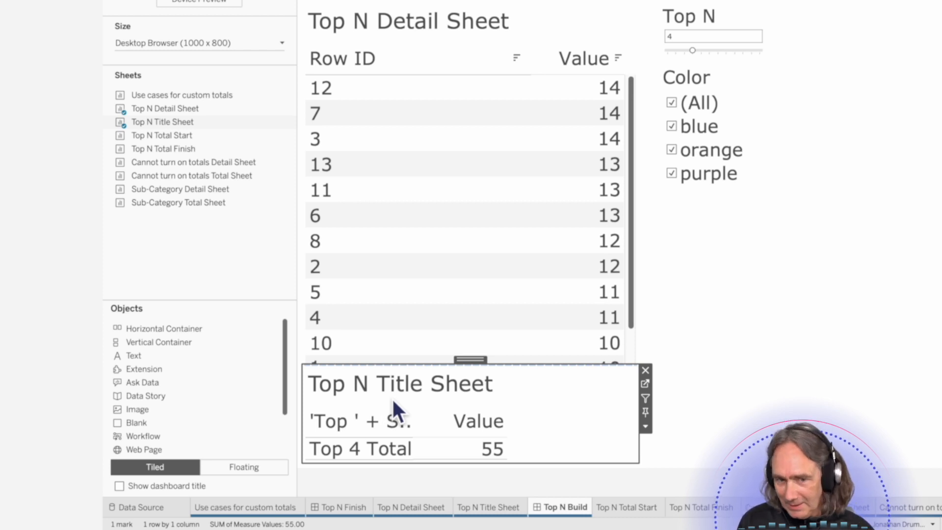
- Hide the Top N Title Sheet's title and its row and column field labels on the dashboard
{"action": "right_click", "coordinate": [475, 384]}
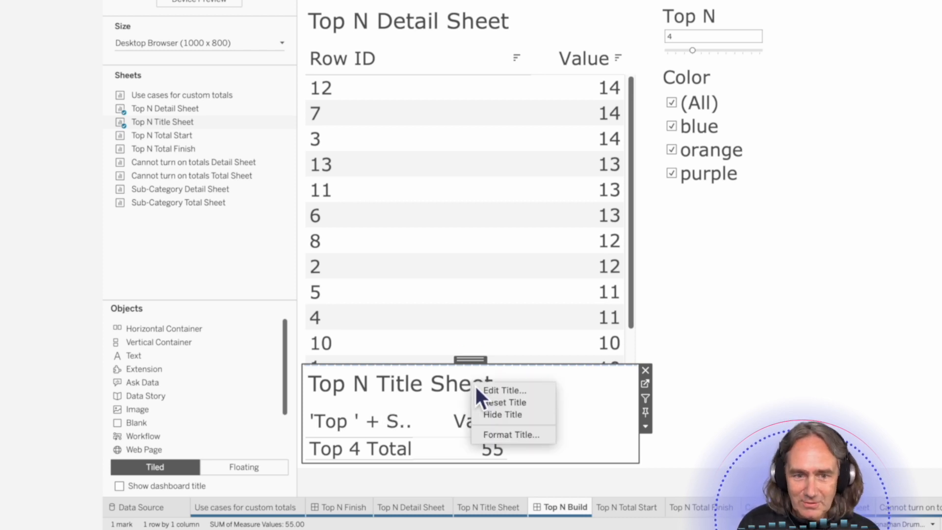
{"action": "left_click", "coordinate": [505, 415]}
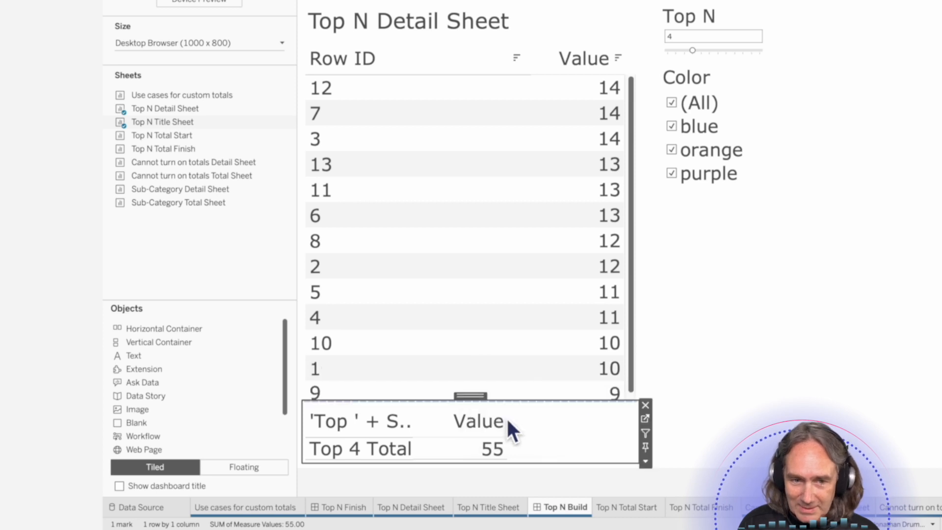
{"action": "right_click", "coordinate": [358, 423]}
{"action": "left_click", "coordinate": [409, 519]}
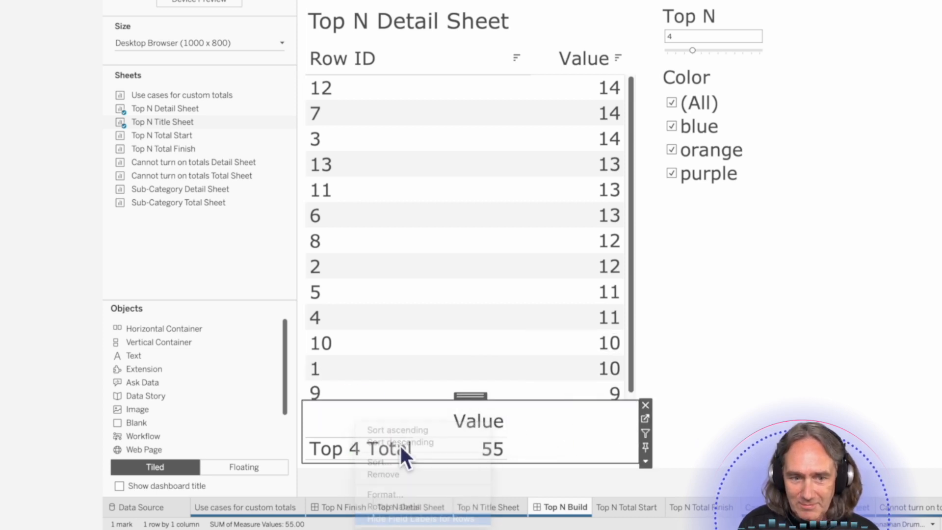
{"action": "right_click", "coordinate": [473, 424]}
{"action": "left_click", "coordinate": [518, 499]}
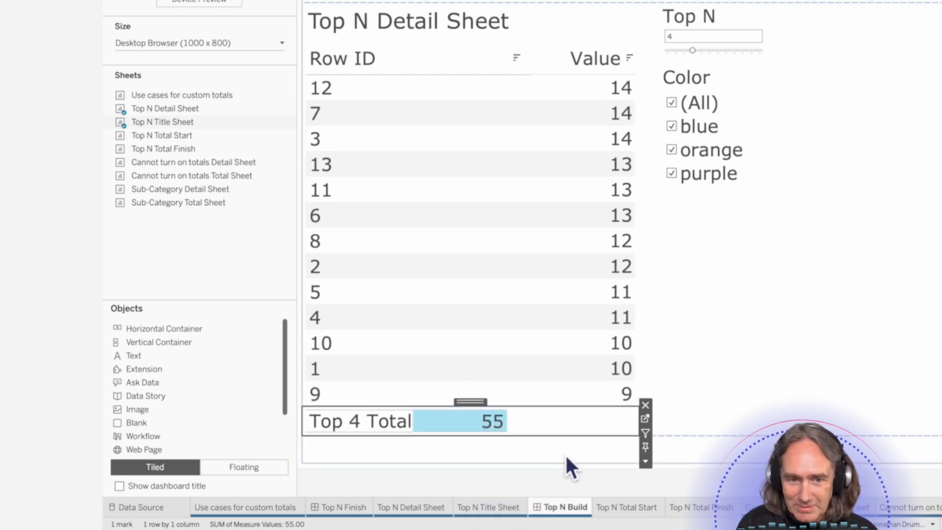
{"action": "left_click", "coordinate": [559, 430]}
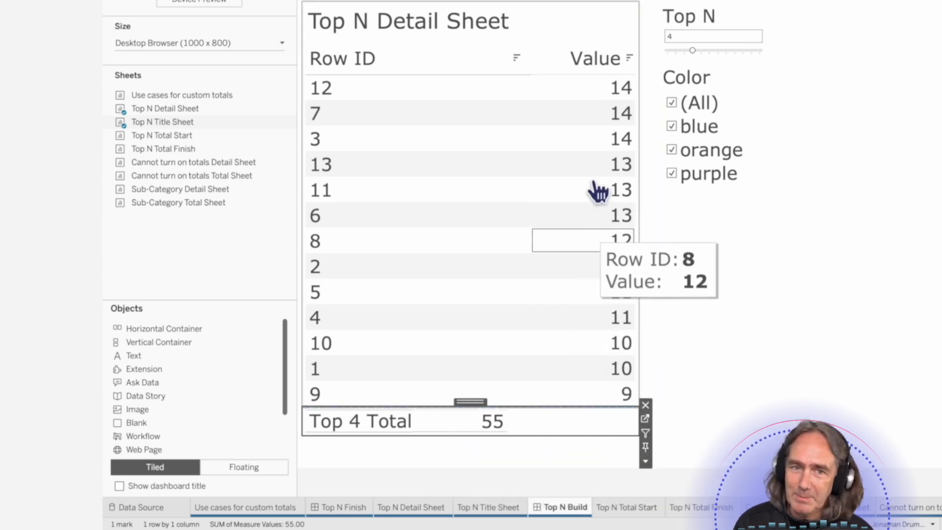
{"action": "left_click", "coordinate": [613, 26]}
{"action": "left_click", "coordinate": [646, 64]}
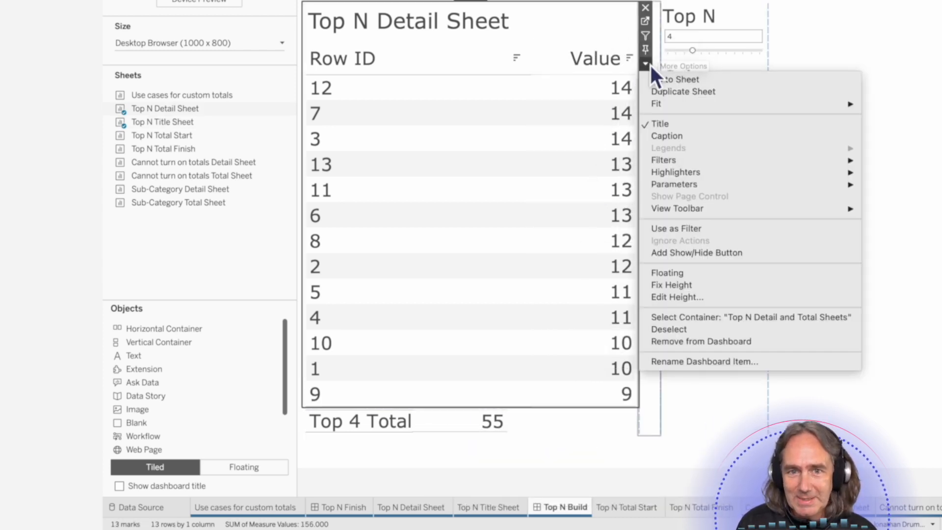
{"action": "mouse_move", "coordinate": [673, 103]}
{"action": "left_click", "coordinate": [587, 172]}
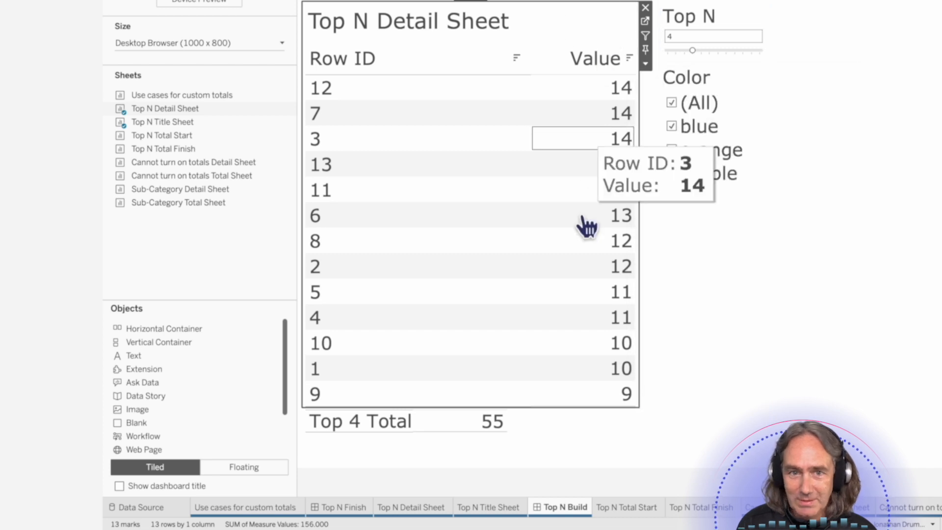
- Set the Top N Title Sheet on the dashboard to Fit Width
{"action": "left_click", "coordinate": [536, 420]}
{"action": "left_click", "coordinate": [645, 462]}
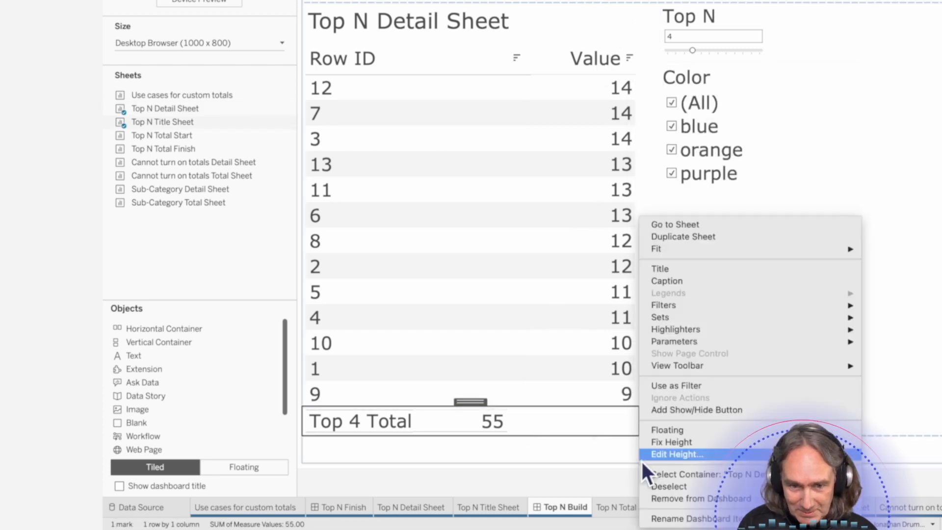
{"action": "mouse_move", "coordinate": [677, 257]}
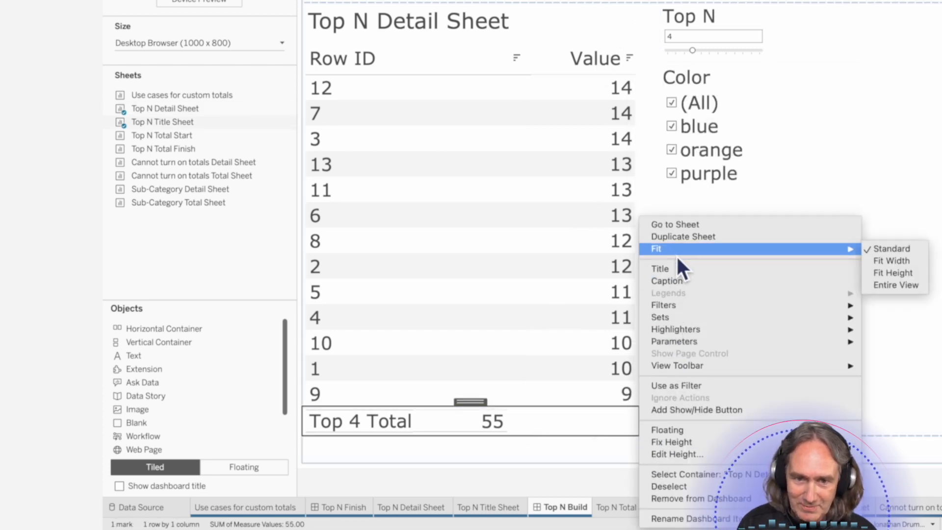
{"action": "left_click", "coordinate": [902, 261]}
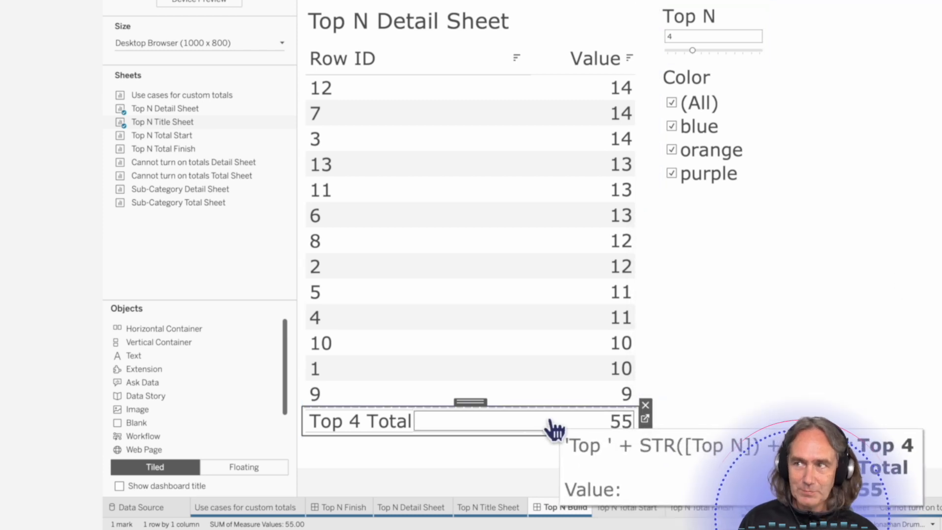
{"action": "left_click", "coordinate": [839, 400]}
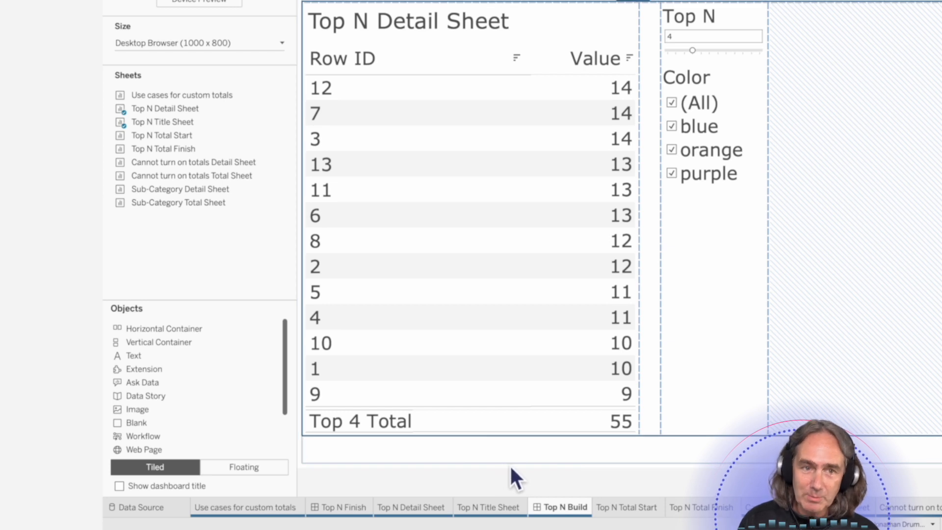
- Give the Top N Title Sheet unequal outer padding with the top padding set to 0
{"action": "left_click", "coordinate": [492, 425]}
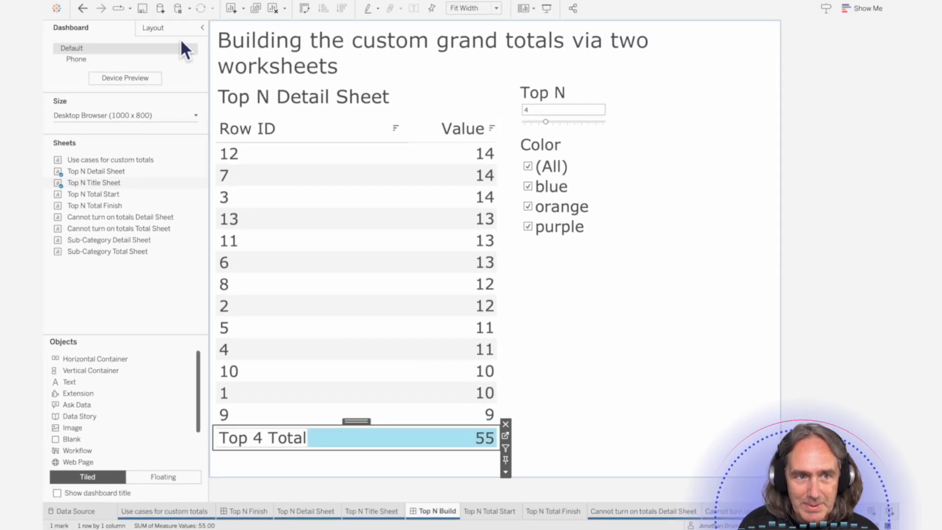
{"action": "left_click", "coordinate": [179, 33]}
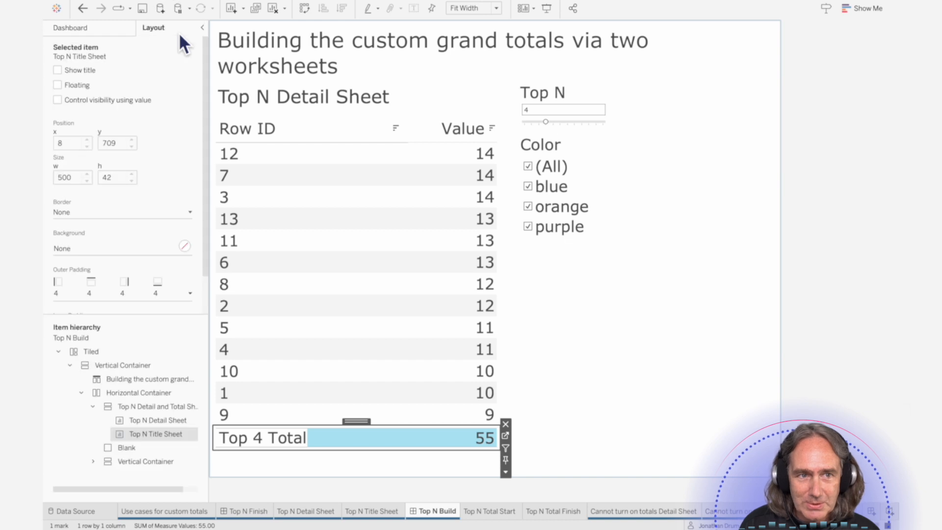
{"action": "left_click", "coordinate": [191, 293]}
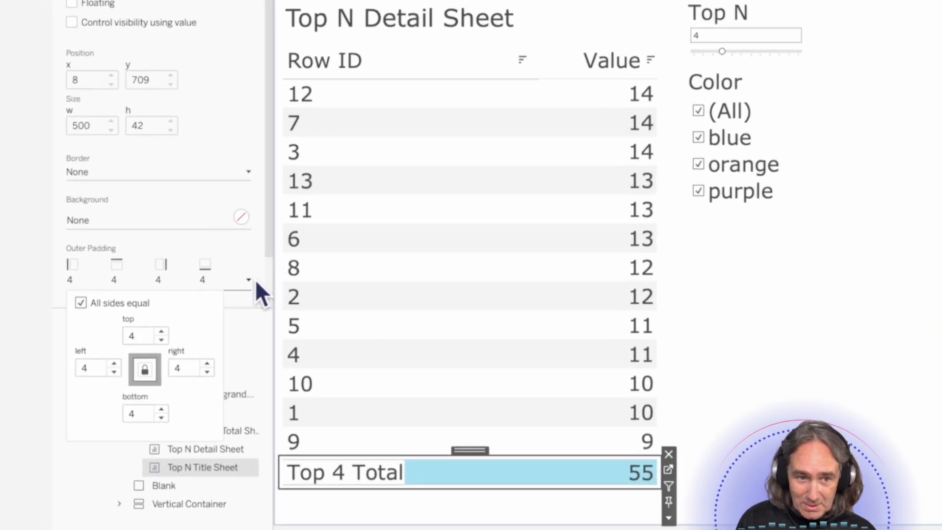
{"action": "left_click", "coordinate": [83, 303]}
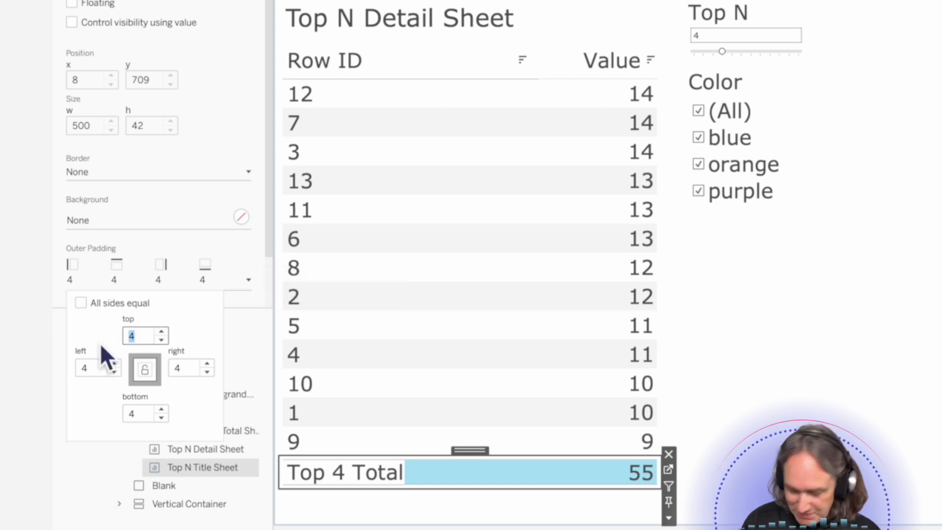
{"action": "type", "text": "0"}
{"action": "key", "text": "Return"}
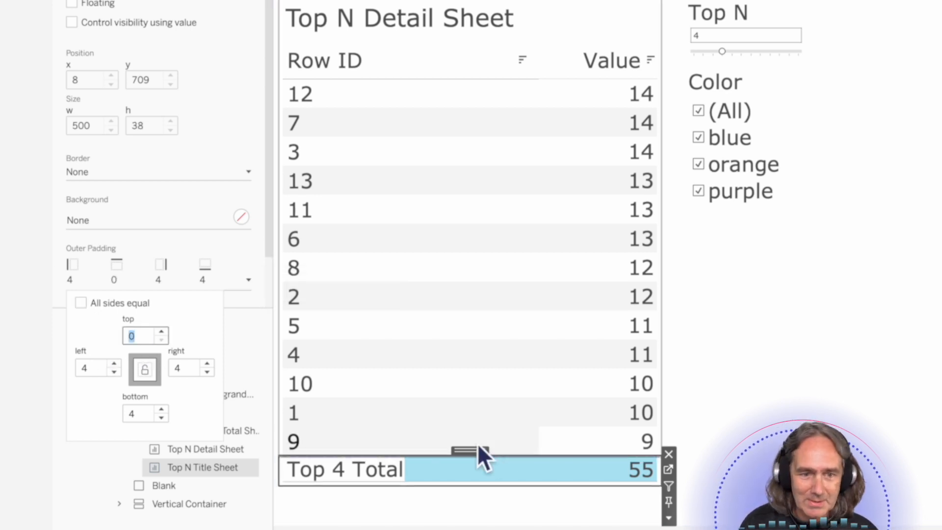
- Set the Top N Detail Sheet's bottom outer padding to 0 so it sits flush above the total row
{"action": "left_click", "coordinate": [622, 474]}
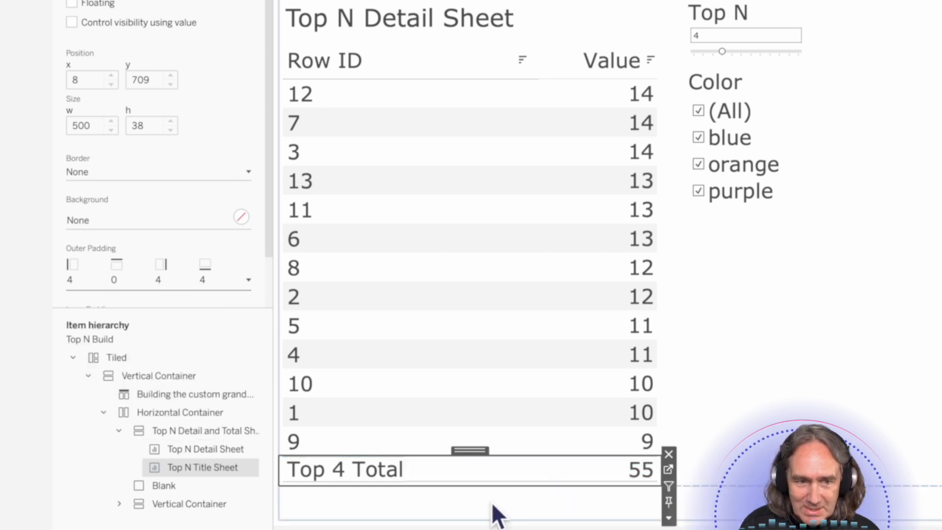
{"action": "left_click", "coordinate": [559, 514]}
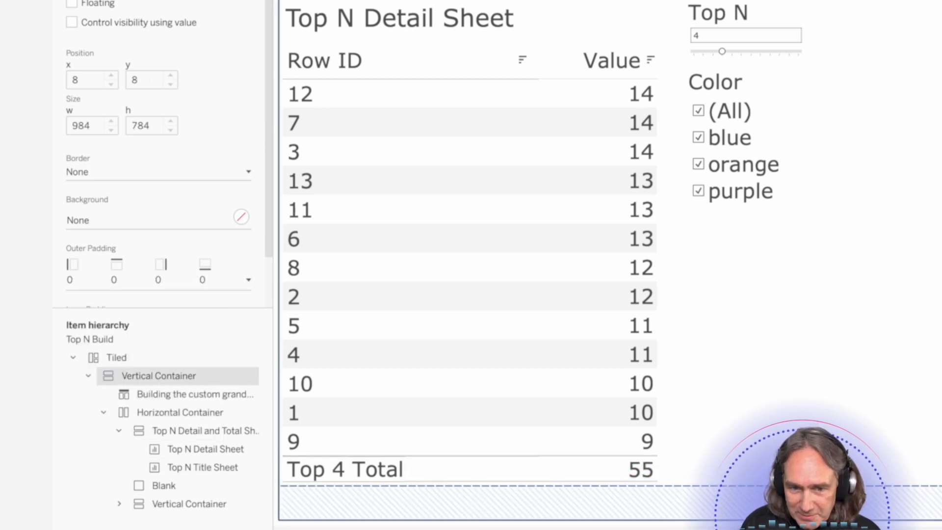
{"action": "left_click", "coordinate": [469, 367]}
{"action": "left_click", "coordinate": [248, 279]}
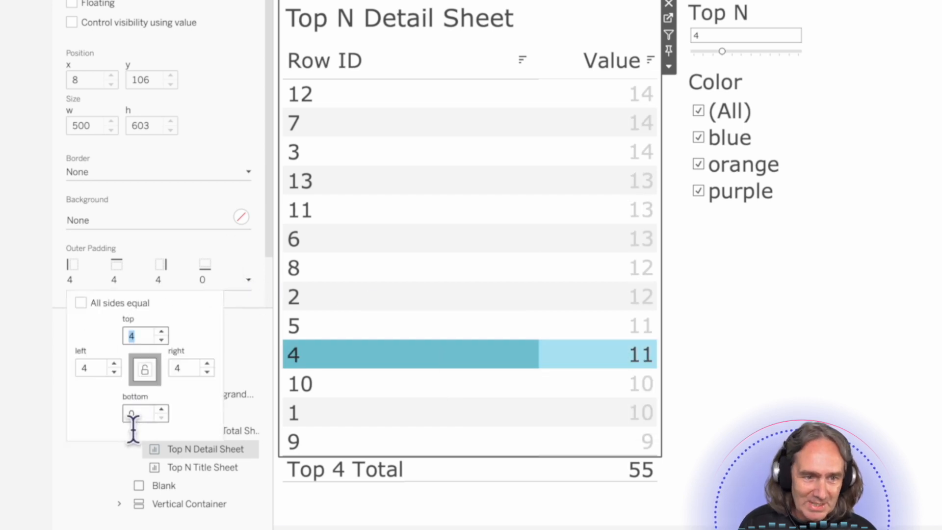
{"action": "left_click", "coordinate": [740, 465]}
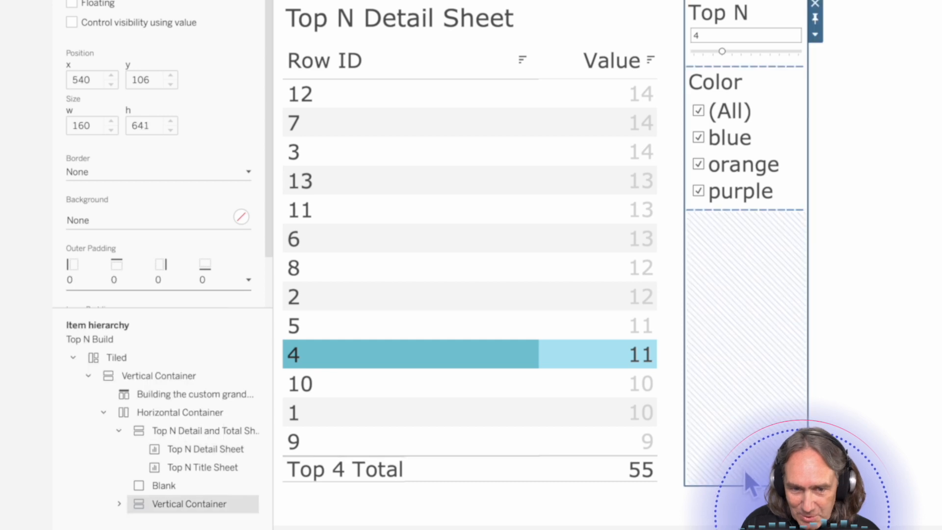
{"action": "left_click", "coordinate": [562, 363]}
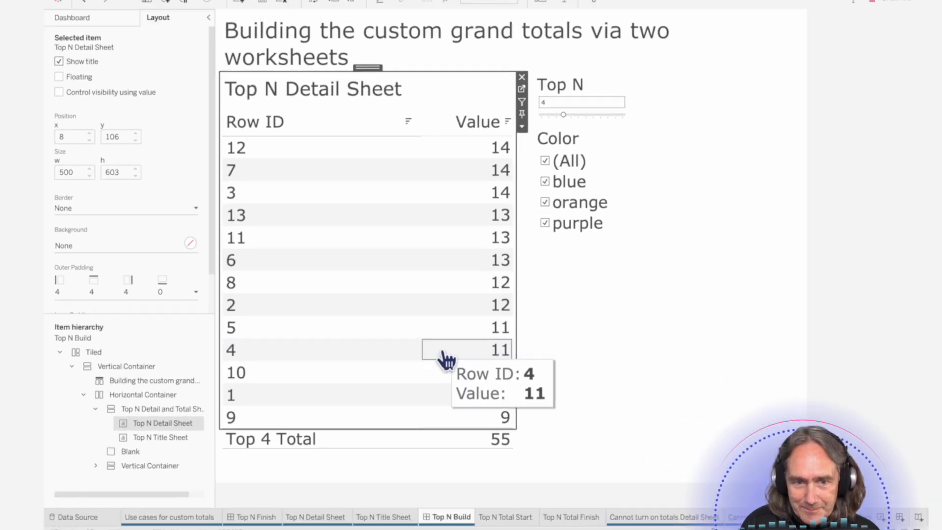
{"action": "left_click", "coordinate": [843, 399]}
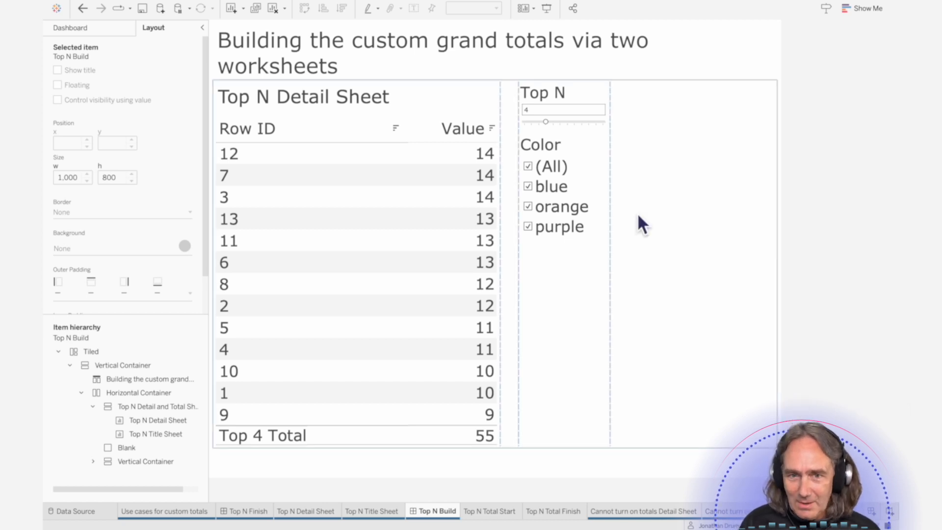
- Test the dashboard by setting Top N to 8 and excluding blue from the Color filter
{"action": "left_click", "coordinate": [548, 122]}
{"action": "left_click_drag", "start_coordinate": [548, 123], "coordinate": [582, 130]}
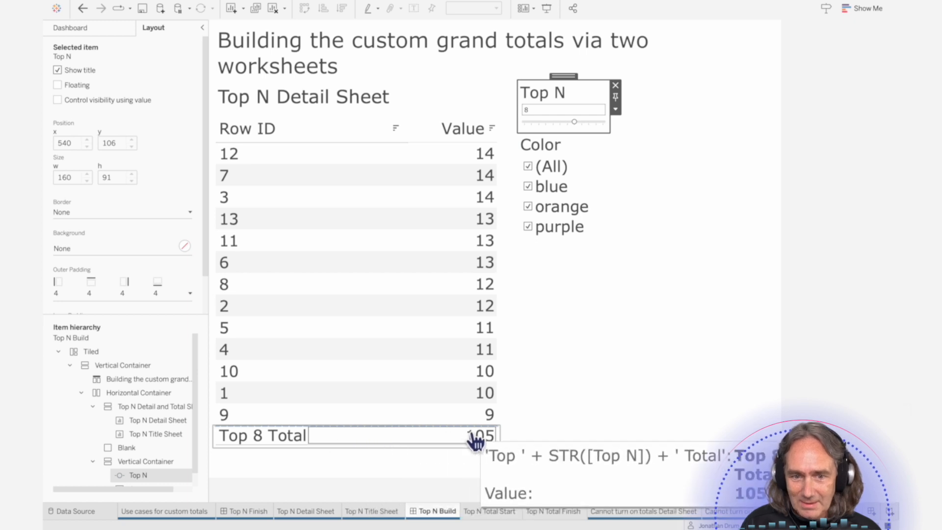
{"action": "left_click", "coordinate": [528, 187]}
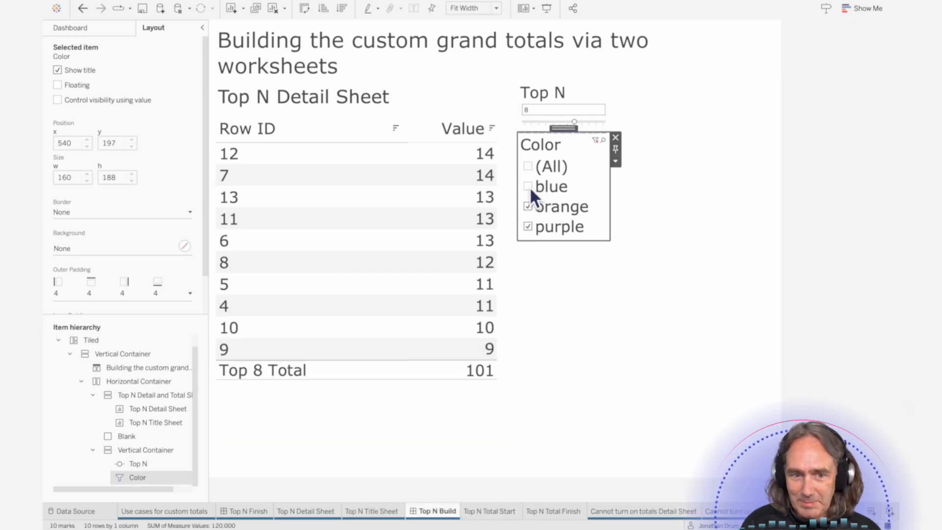
{"action": "left_click", "coordinate": [529, 187]}
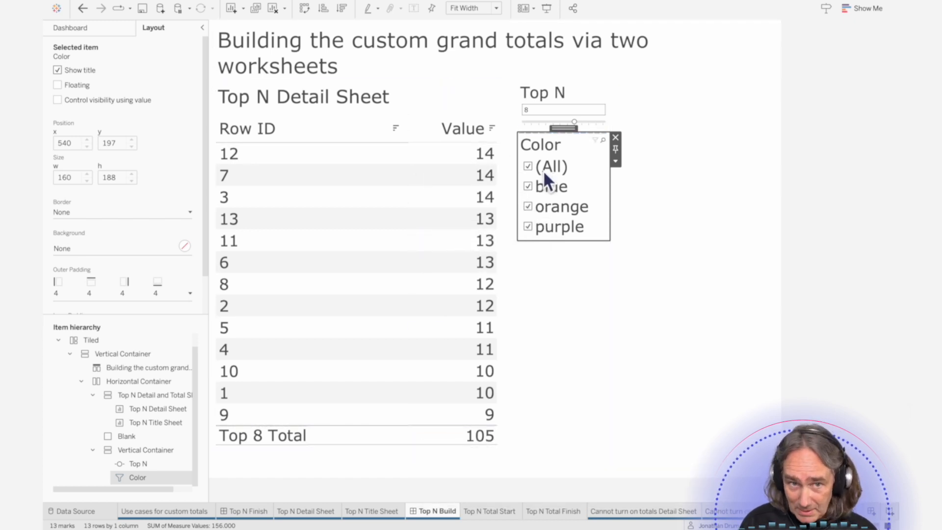
{"action": "left_click", "coordinate": [533, 189]}
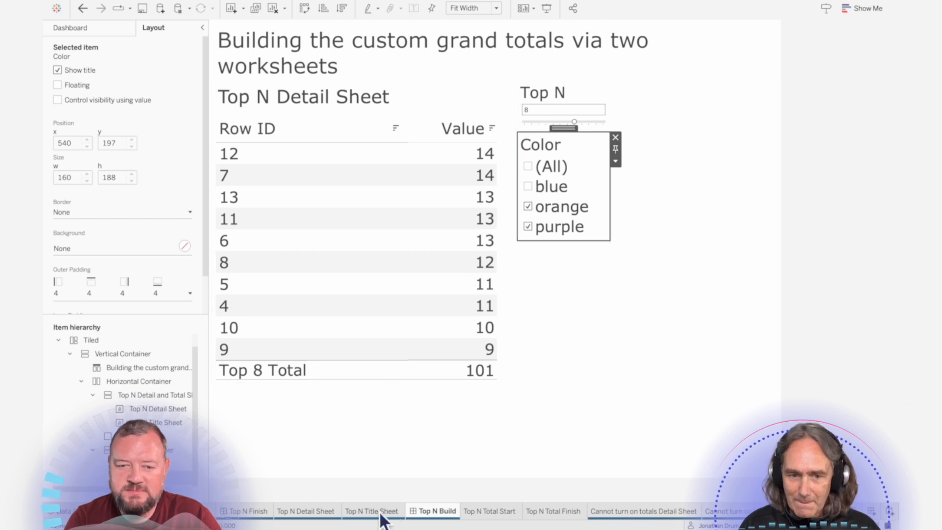
- Open the Top N Title Sheet worksheet and rename it Top N Total Sheet
{"action": "mouse_move", "coordinate": [382, 520]}
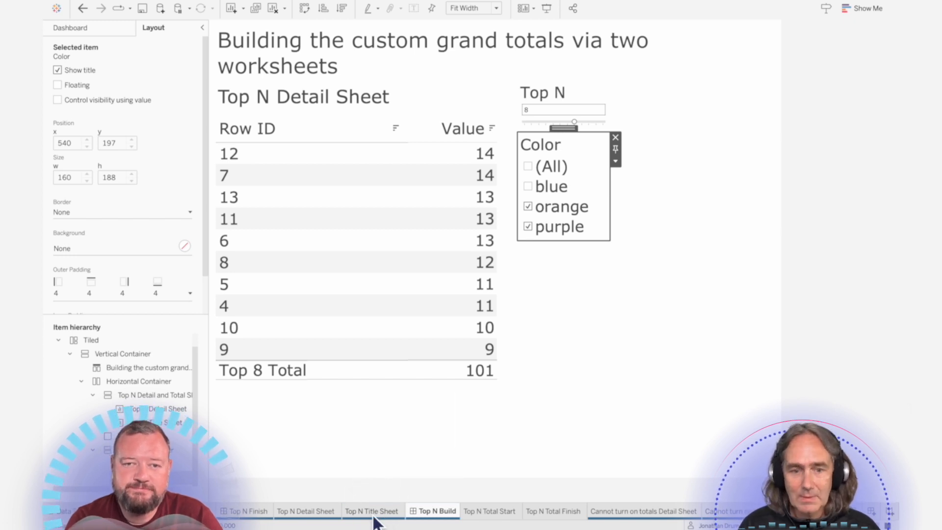
{"action": "left_click", "coordinate": [374, 514]}
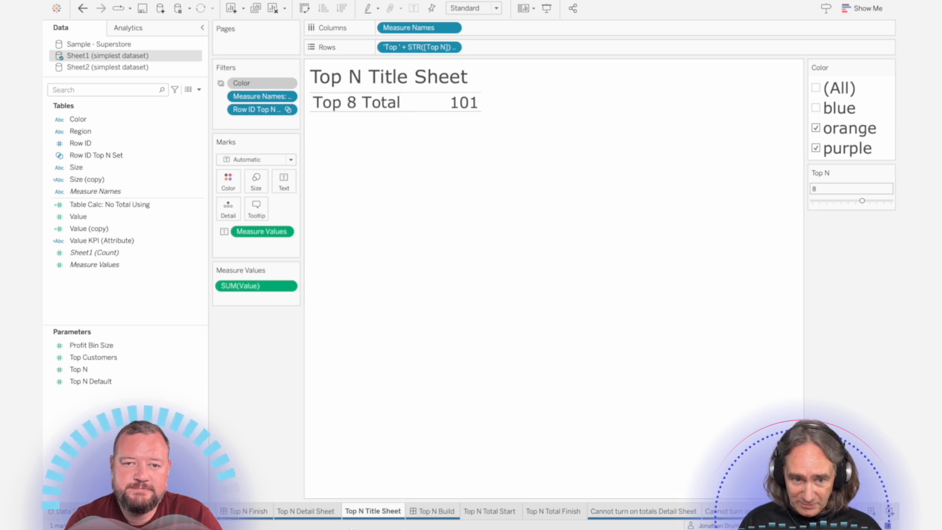
{"action": "left_click", "coordinate": [319, 514]}
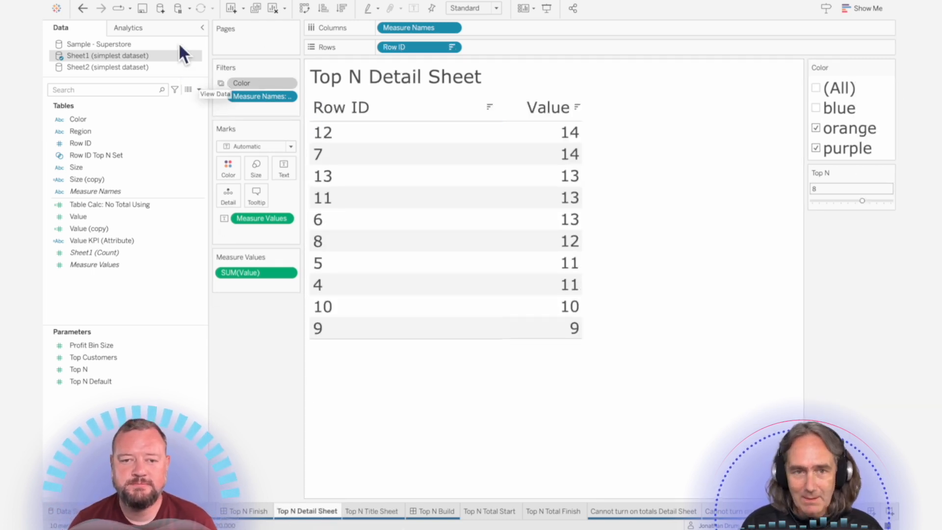
{"action": "left_click", "coordinate": [373, 512]}
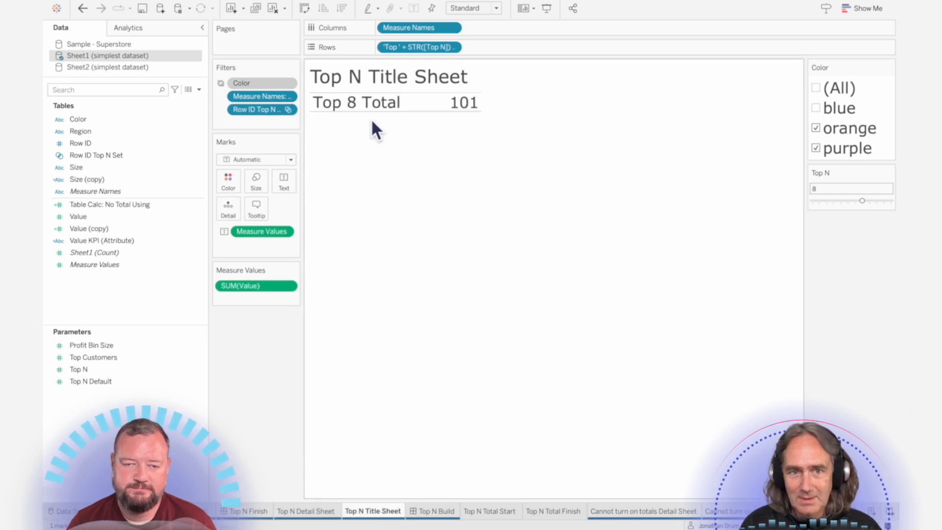
{"action": "double_click", "coordinate": [381, 513]}
{"action": "left_click", "coordinate": [379, 516]}
{"action": "type", "text": "Total"}
{"action": "key", "text": "Return"}
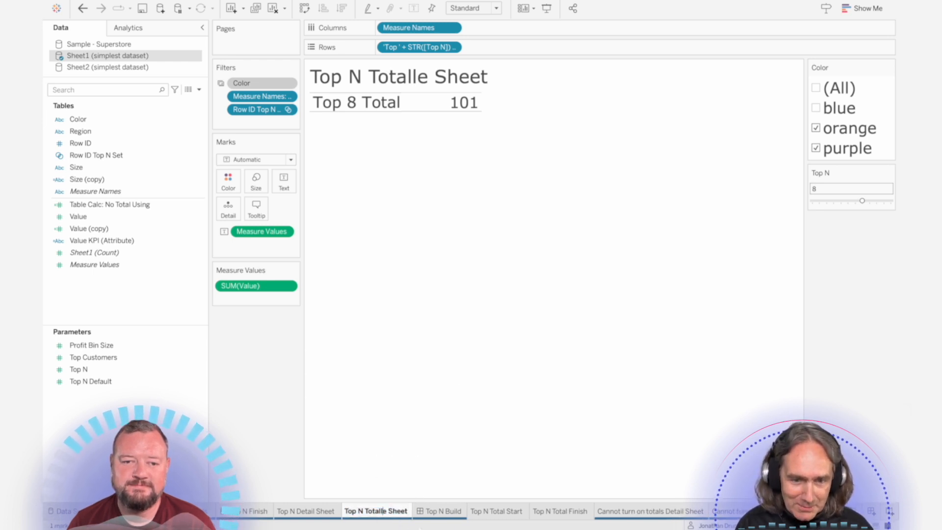
{"action": "key", "text": "Return"}
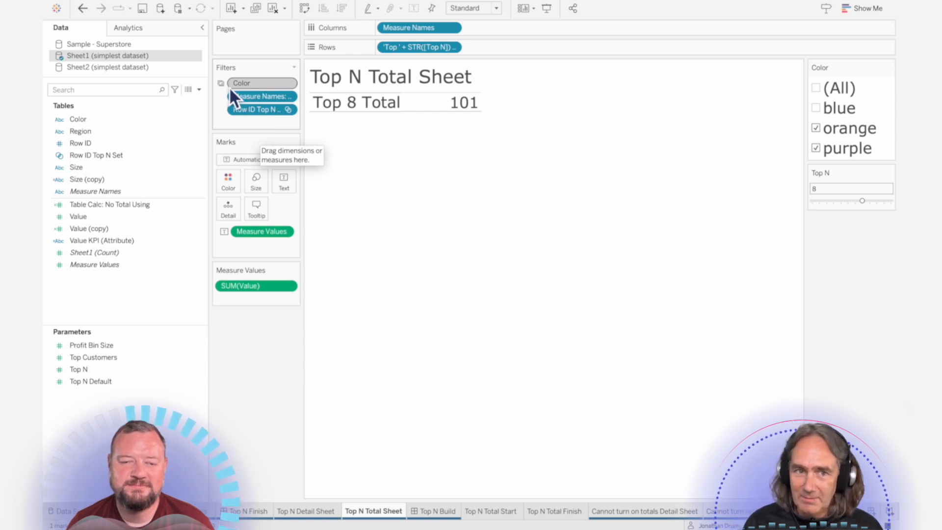
{"action": "mouse_move", "coordinate": [243, 84]}
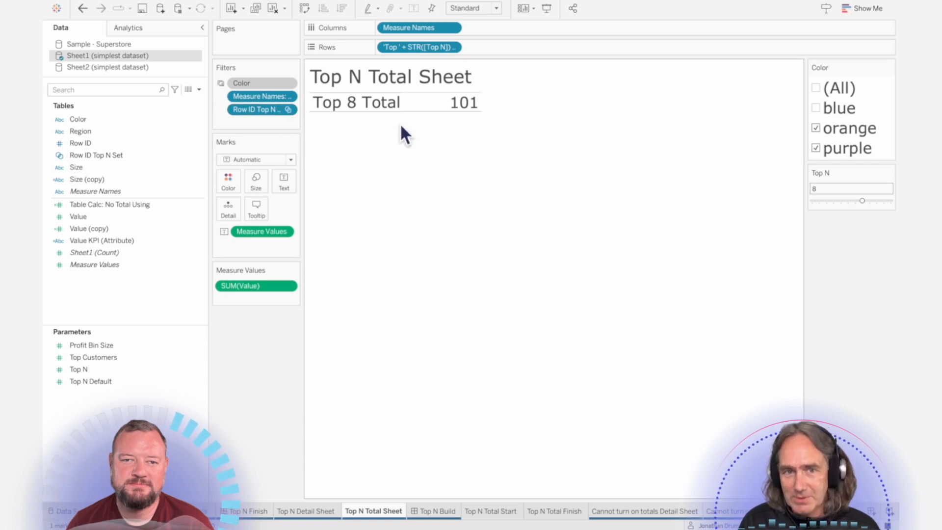
- On the Cannot turn on totals Detail Sheet, try adding Totals from the Analytics pane and dismiss the warning
{"action": "left_click", "coordinate": [300, 512]}
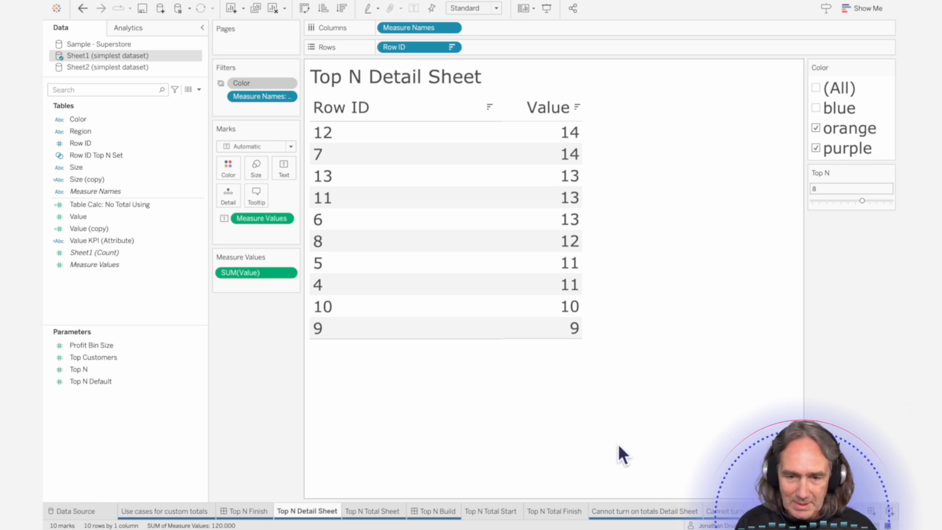
{"action": "left_click", "coordinate": [599, 511]}
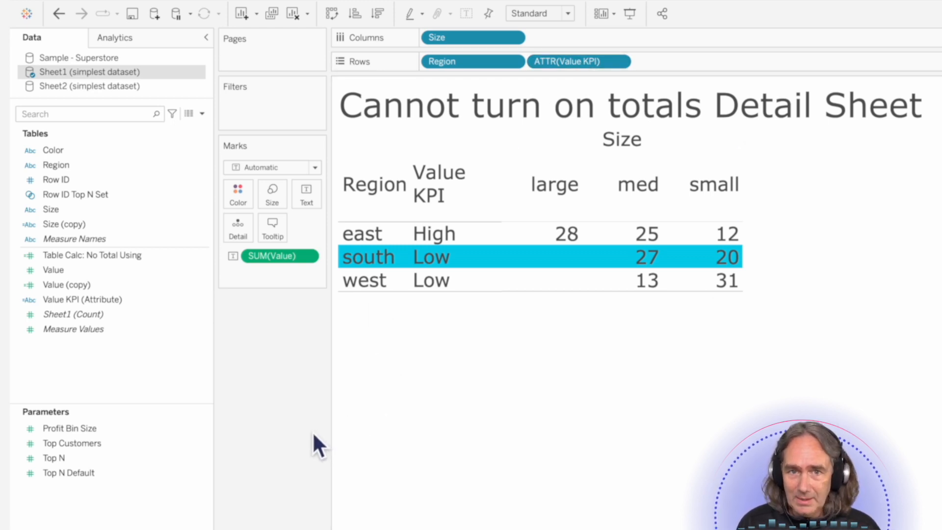
{"action": "left_click", "coordinate": [120, 39]}
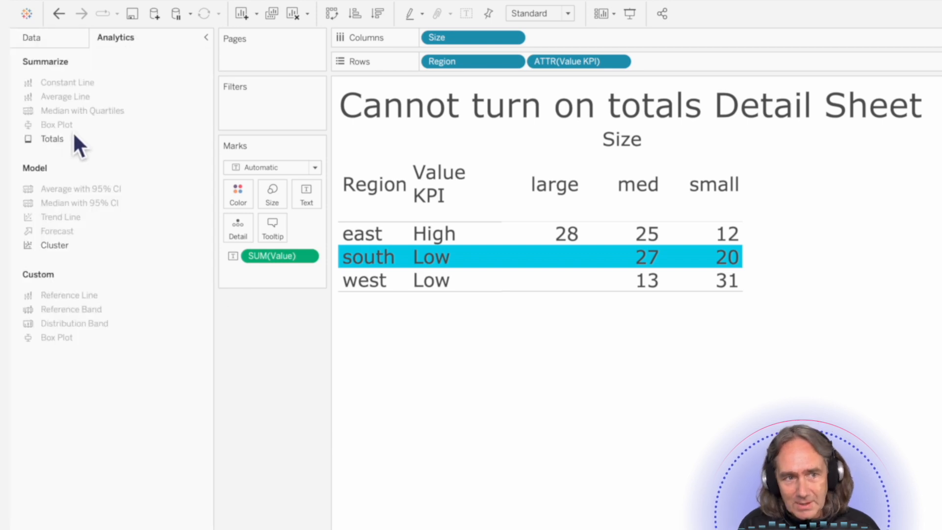
{"action": "left_click_drag", "start_coordinate": [56, 140], "coordinate": [602, 161]}
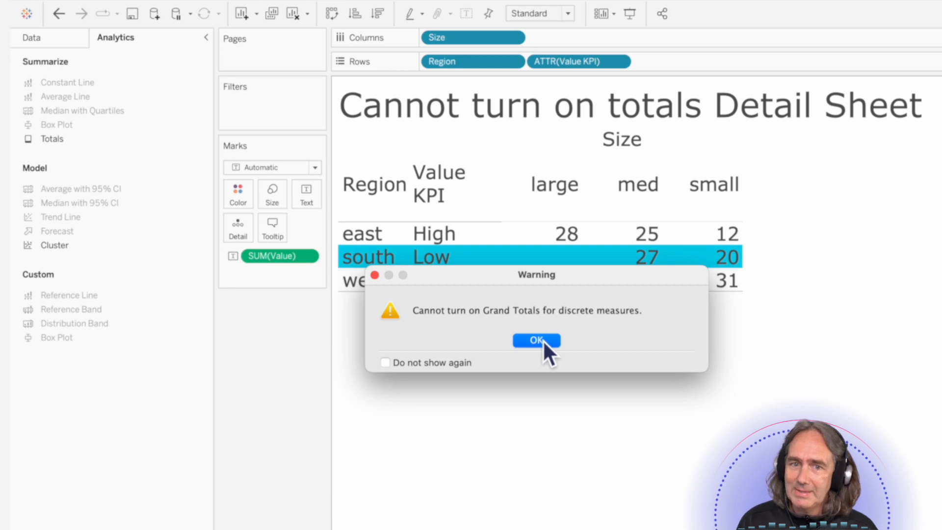
{"action": "left_click", "coordinate": [542, 342]}
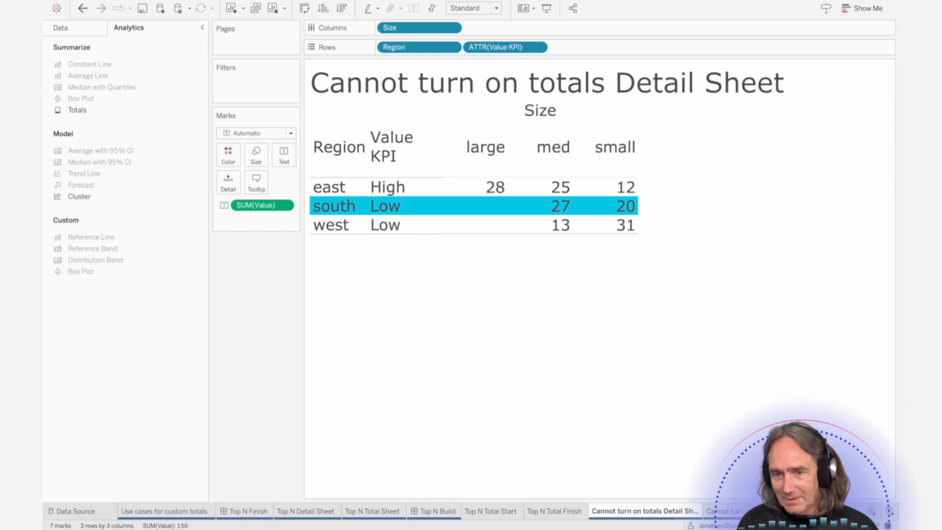
- Open the Cannot turn on totals Total Sheet and its dashboard to review them
{"action": "left_click", "coordinate": [722, 511]}
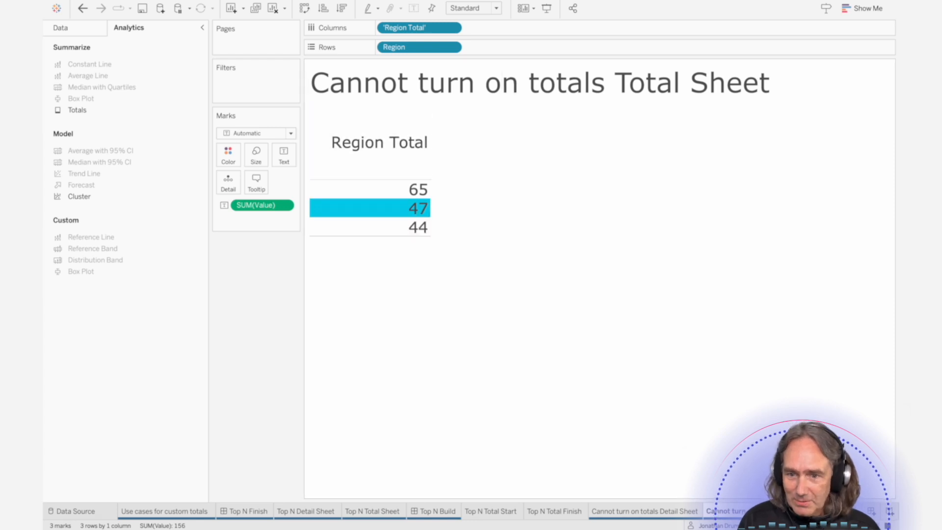
{"action": "left_click", "coordinate": [643, 513]}
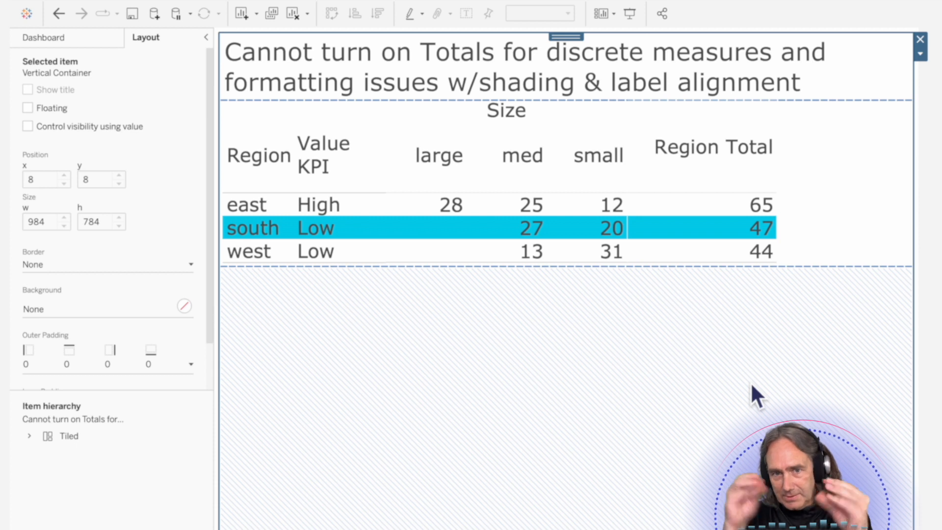
- Select the detail and total worksheets within the Cannot turn on Totals dashboard to examine how they are laid out
{"action": "left_click", "coordinate": [429, 135]}
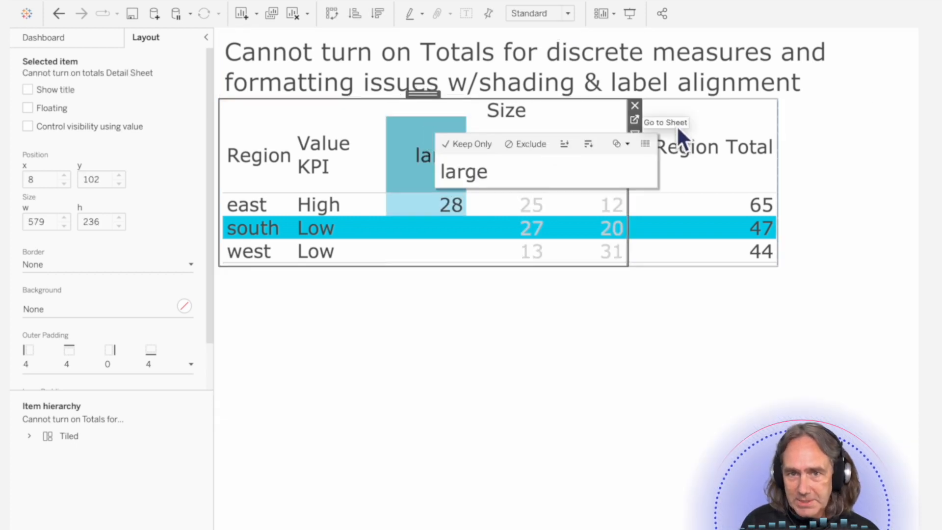
{"action": "left_click", "coordinate": [702, 118]}
{"action": "left_click", "coordinate": [702, 117]}
{"action": "left_click", "coordinate": [709, 296]}
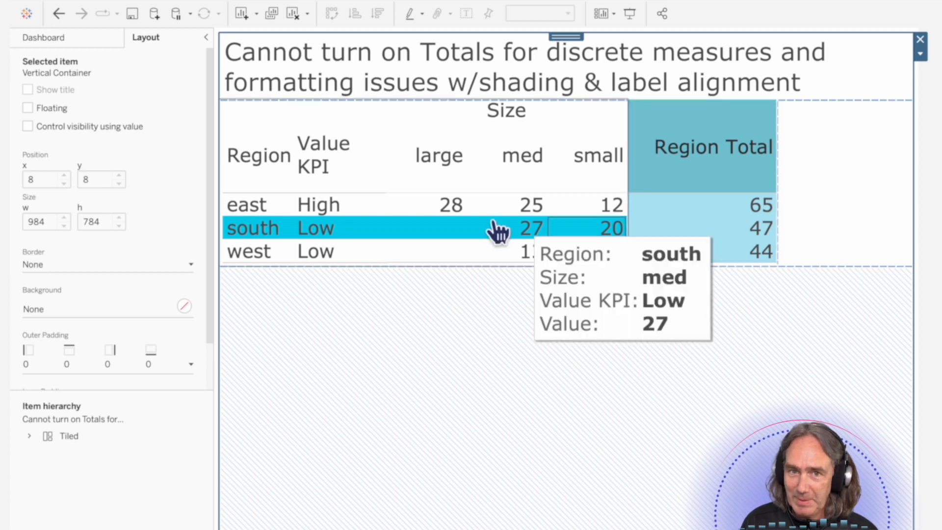
{"action": "left_click", "coordinate": [839, 193]}
{"action": "left_click", "coordinate": [702, 187]}
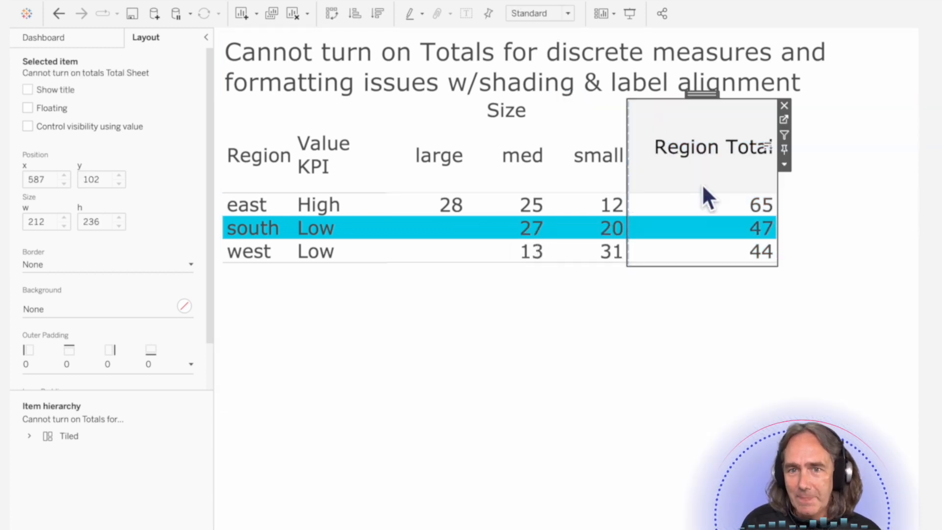
{"action": "left_click", "coordinate": [833, 201]}
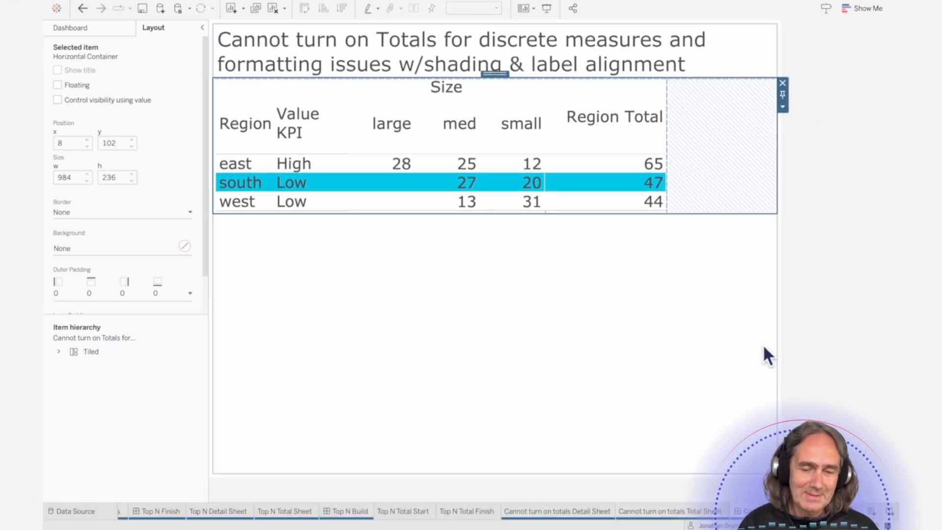
- Open the Sub-Category Detail Sheet and the Sub-Category Total Sheet worksheets to review them
{"action": "scroll", "coordinate": [627, 511], "scroll_direction": "right", "scroll_amount": 1}
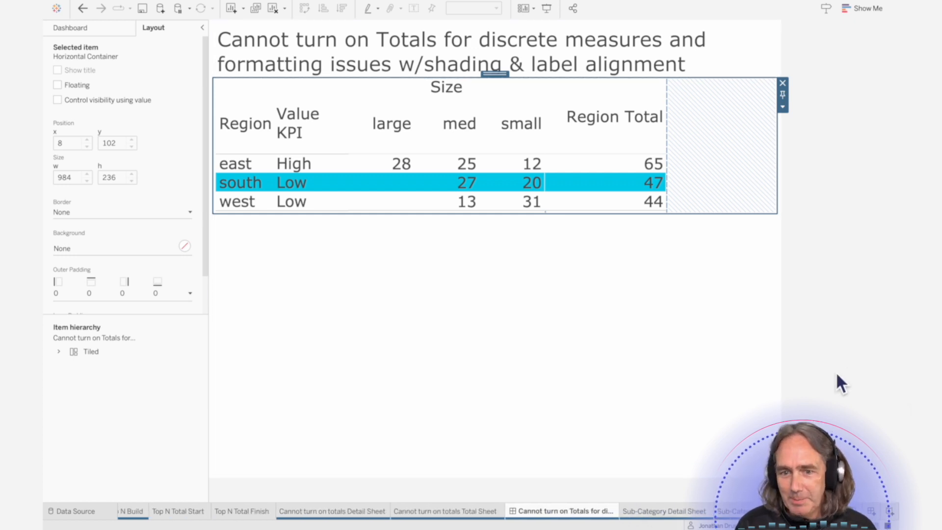
{"action": "left_click", "coordinate": [692, 513]}
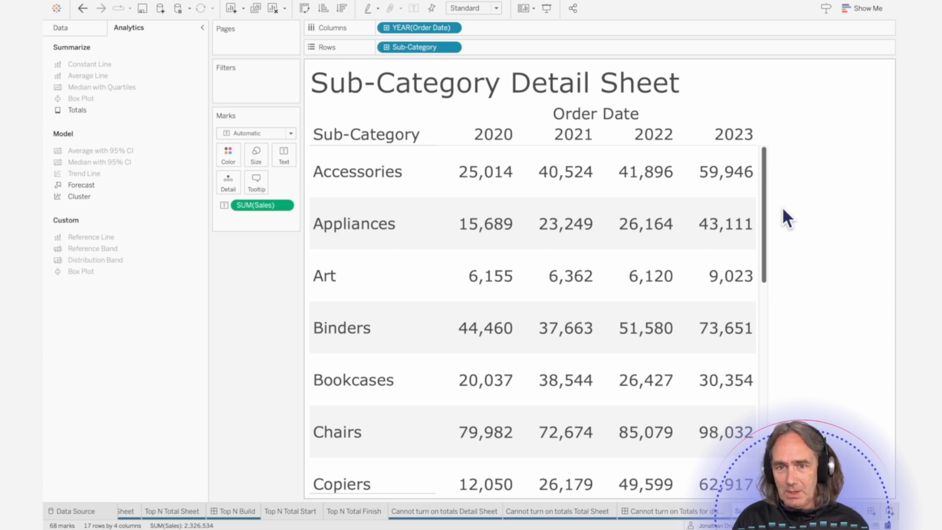
{"action": "mouse_move", "coordinate": [755, 302]}
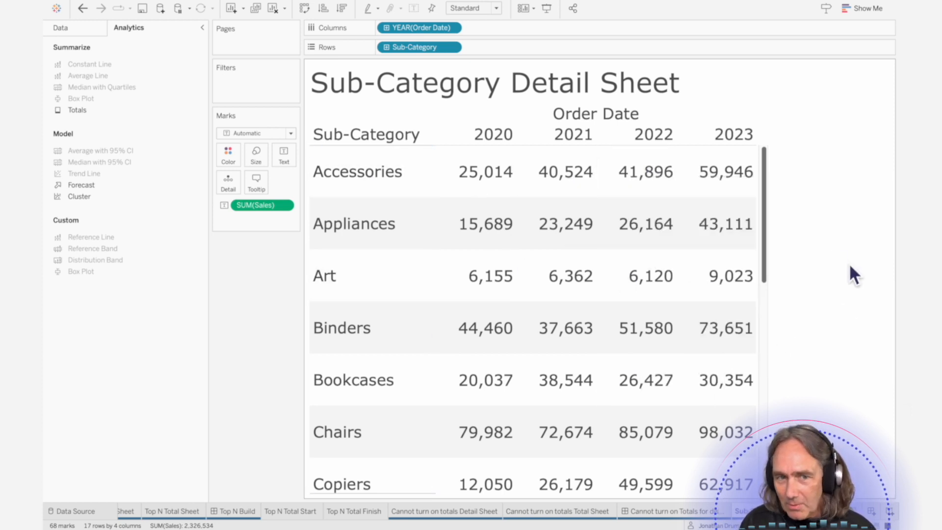
{"action": "left_click_drag", "start_coordinate": [765, 223], "coordinate": [773, 140]}
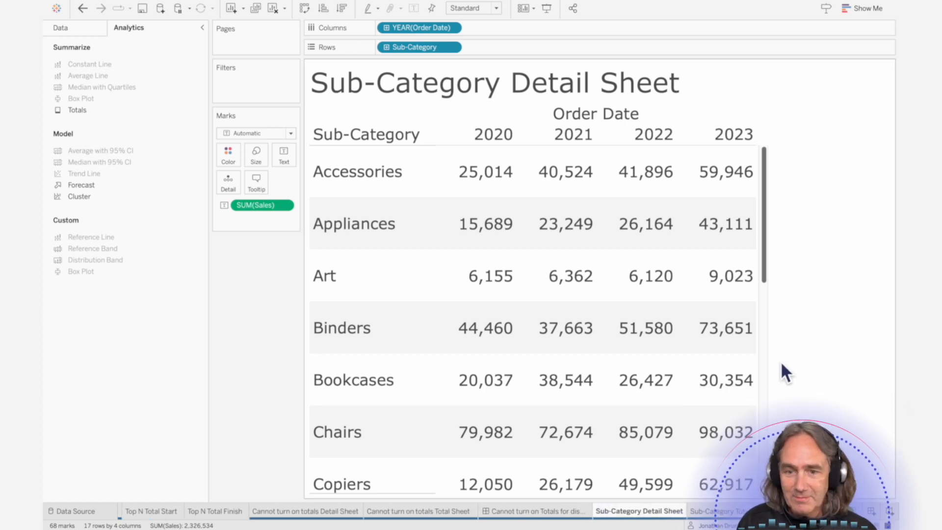
{"action": "mouse_move", "coordinate": [756, 182]}
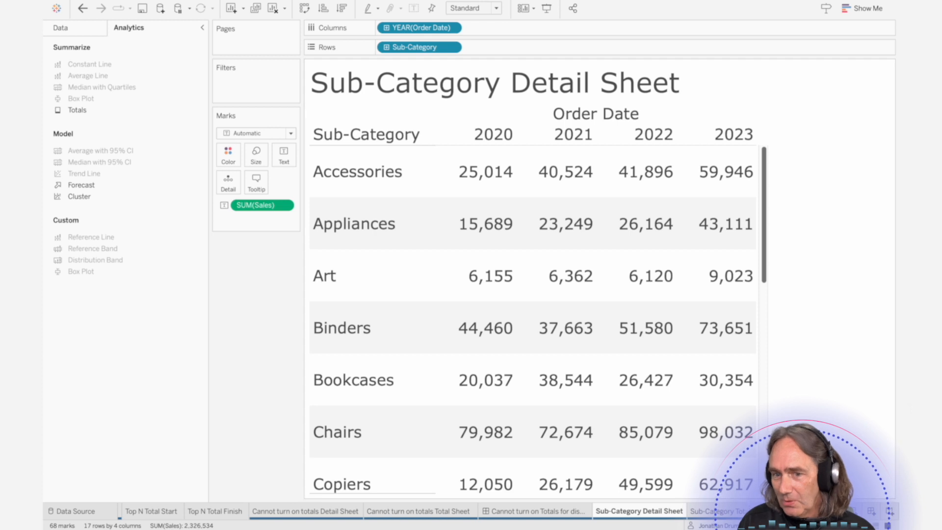
{"action": "left_click", "coordinate": [716, 510]}
{"action": "mouse_move", "coordinate": [363, 183]}
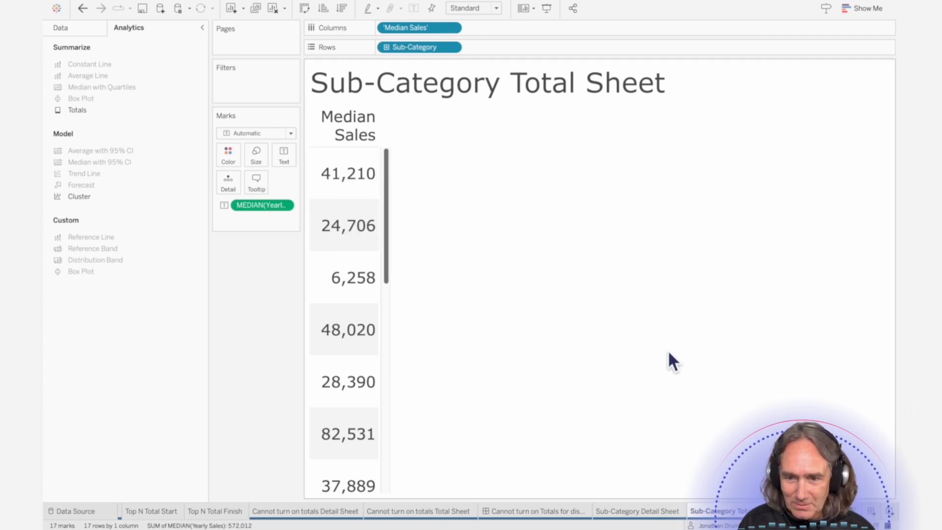
- Open the Scrolling issue dashboard and scroll the detail and total tables to compare their scrolling
{"action": "left_click", "coordinate": [811, 511]}
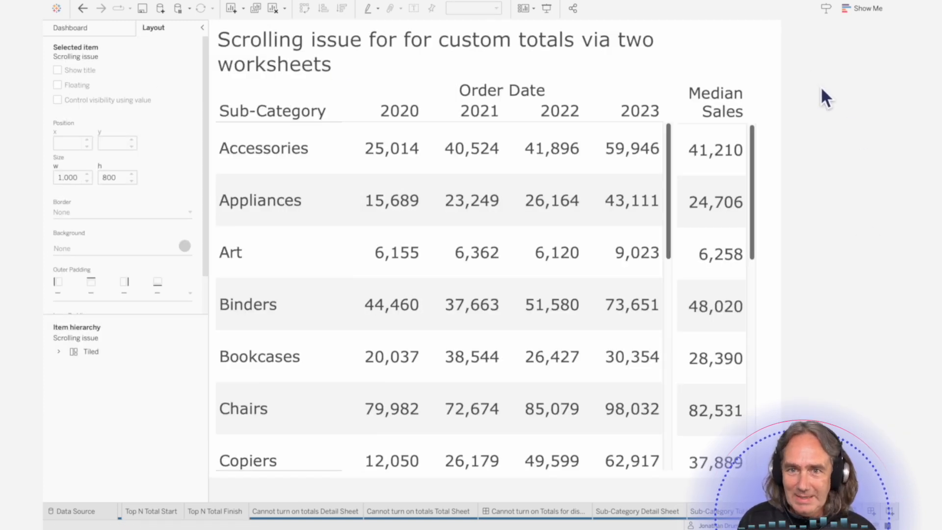
{"action": "left_click_drag", "start_coordinate": [670, 158], "coordinate": [667, 128]}
{"action": "left_click_drag", "start_coordinate": [754, 150], "coordinate": [750, 91]}
{"action": "mouse_move", "coordinate": [673, 162]}
{"action": "left_mouse_down"}
{"action": "mouse_move", "coordinate": [676, 252]}
{"action": "mouse_move", "coordinate": [672, 162]}
{"action": "left_mouse_up"}
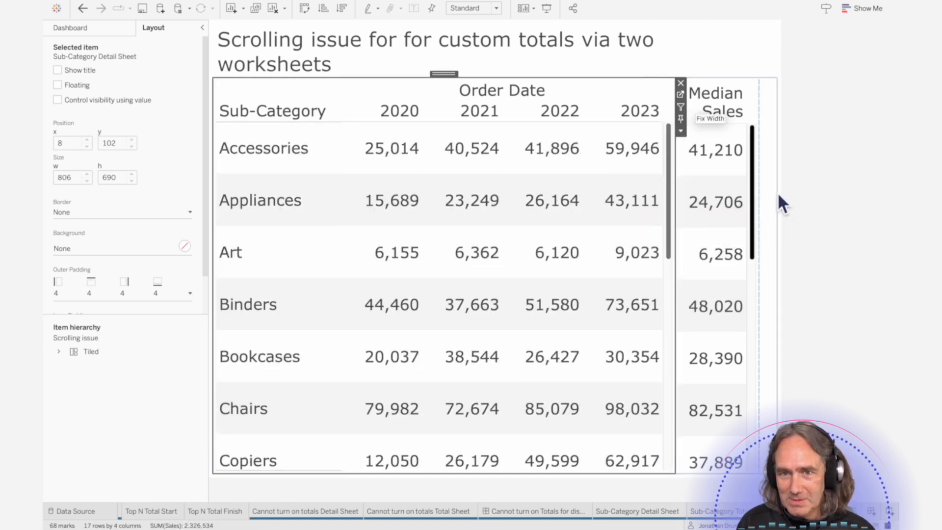